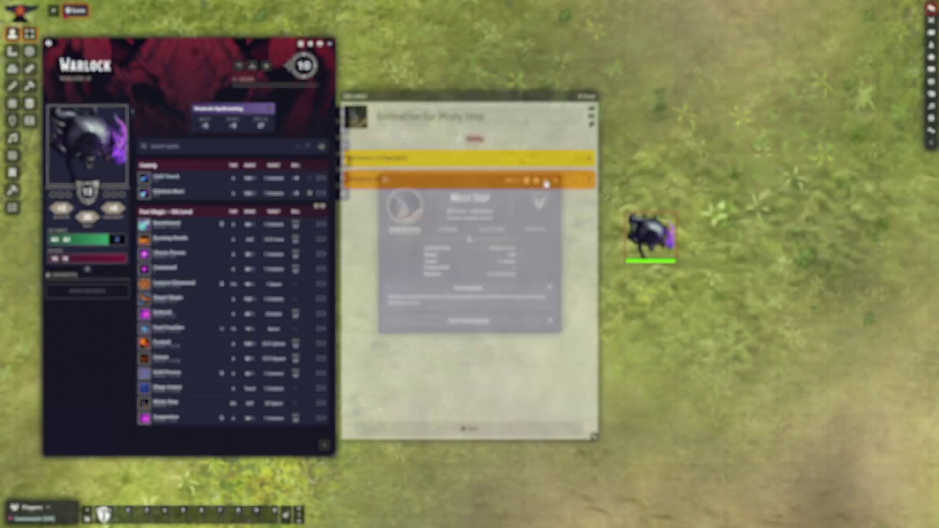
Configure the trigger event and animation type for the Misty Step spell and save the animation.
{"action": "left_click", "coordinate": [513, 176]}
{"action": "left_click", "coordinate": [479, 185]}
{"action": "left_click", "coordinate": [489, 195]}
{"action": "left_click", "coordinate": [499, 216]}
{"action": "scroll", "coordinate": [419, 319], "scroll_direction": "down", "scroll_amount": 3}
{"action": "scroll", "coordinate": [430, 352], "scroll_direction": "up", "scroll_amount": 3}
{"action": "left_click", "coordinate": [468, 428]}
Cast Misty Step from the Warlock's sheet and choose a destination square for the token.
{"action": "left_click", "coordinate": [556, 180]}
{"action": "left_click", "coordinate": [146, 403]}
{"action": "left_click", "coordinate": [533, 278]}
{"action": "left_click", "coordinate": [470, 296]}
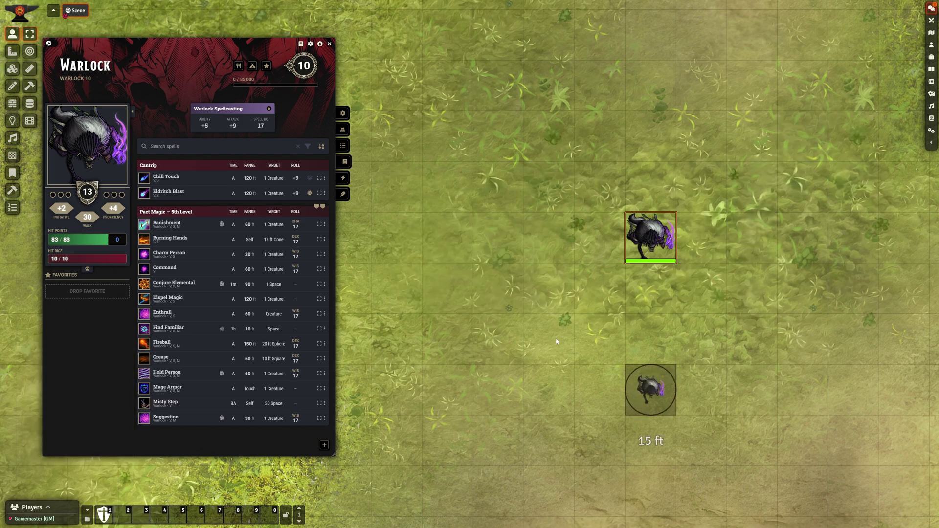
{"action": "left_click", "coordinate": [837, 234]}
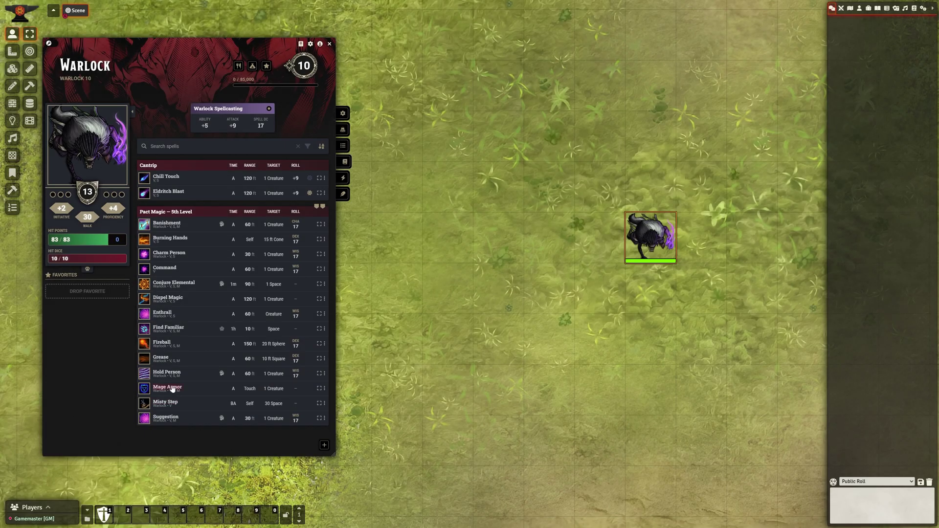
Set Mage Armor's animation to the After Active Effects event with type On Target or Token (AE), and save it.
{"action": "left_click", "coordinate": [539, 233]}
{"action": "left_click", "coordinate": [406, 232]}
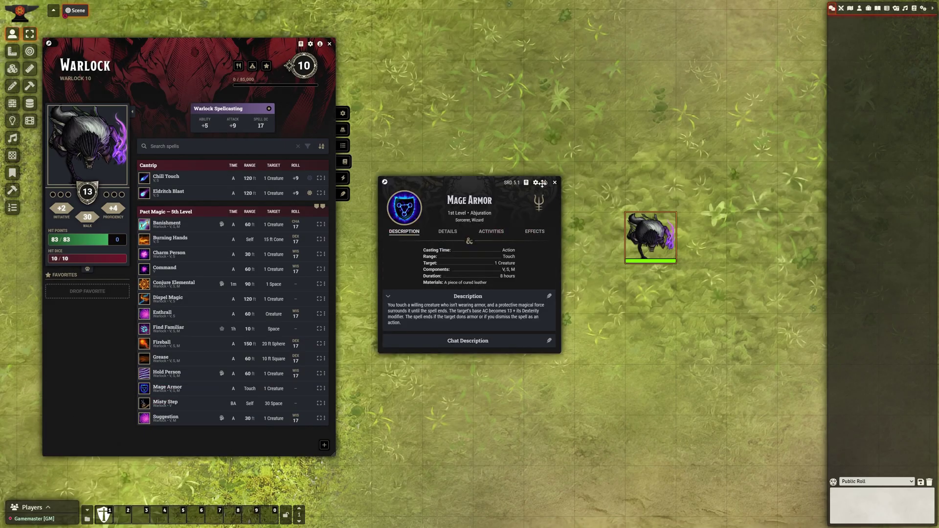
{"action": "left_click", "coordinate": [539, 202]}
{"action": "left_click", "coordinate": [513, 176]}
{"action": "left_click", "coordinate": [489, 205]}
{"action": "left_click", "coordinate": [513, 197]}
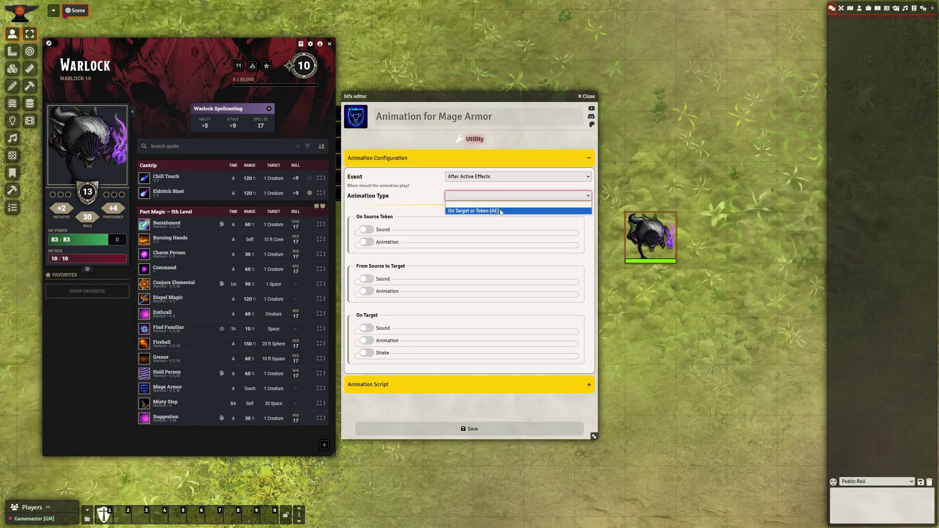
{"action": "left_click", "coordinate": [489, 210]}
{"action": "scroll", "coordinate": [410, 349], "scroll_direction": "down", "scroll_amount": 1}
{"action": "left_click", "coordinate": [370, 295]}
{"action": "scroll", "coordinate": [401, 323], "scroll_direction": "down", "scroll_amount": 1}
{"action": "left_click", "coordinate": [467, 428]}
Close the Mage Armor sheet and cast the spell from the Warlock's spell list.
{"action": "left_click", "coordinate": [553, 178]}
{"action": "left_click", "coordinate": [168, 389]}
{"action": "left_click", "coordinate": [470, 297]}
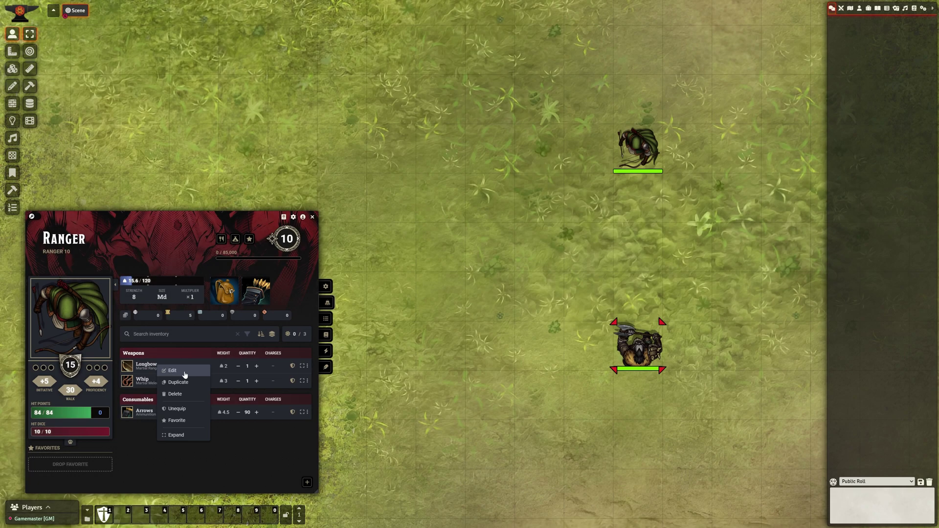
Open the Ranger's Longbow animation editor and set the event to After Attack Roll and the type to Attack Ranged.
{"action": "left_click", "coordinate": [185, 377]}
{"action": "left_click", "coordinate": [533, 251]}
{"action": "left_click", "coordinate": [430, 158]}
{"action": "left_click", "coordinate": [515, 177]}
{"action": "left_click", "coordinate": [489, 197]}
{"action": "left_click", "coordinate": [515, 196]}
{"action": "left_click", "coordinate": [489, 218]}
Enable the Longbow's source, source-to-target and on-target sounds, plus the on-target animation and shake.
{"action": "left_click", "coordinate": [369, 230]}
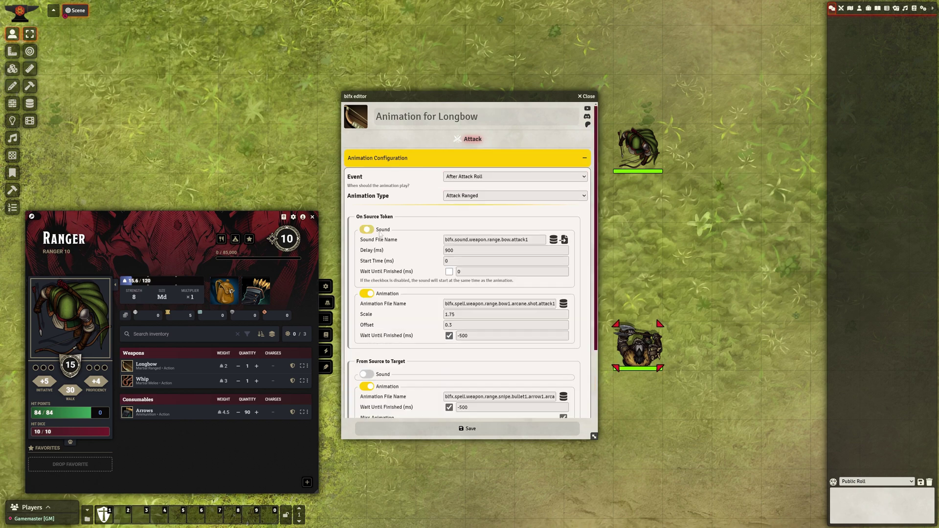
{"action": "scroll", "coordinate": [372, 274], "scroll_direction": "down", "scroll_amount": 2}
{"action": "left_click", "coordinate": [368, 294]}
{"action": "scroll", "coordinate": [372, 318], "scroll_direction": "down", "scroll_amount": 2}
{"action": "left_click", "coordinate": [368, 347]}
{"action": "scroll", "coordinate": [371, 352], "scroll_direction": "down", "scroll_amount": 1}
{"action": "left_click", "coordinate": [369, 360]}
{"action": "scroll", "coordinate": [371, 364], "scroll_direction": "down", "scroll_amount": 1}
{"action": "left_click", "coordinate": [366, 374]}
{"action": "scroll", "coordinate": [372, 363], "scroll_direction": "down", "scroll_amount": 2}
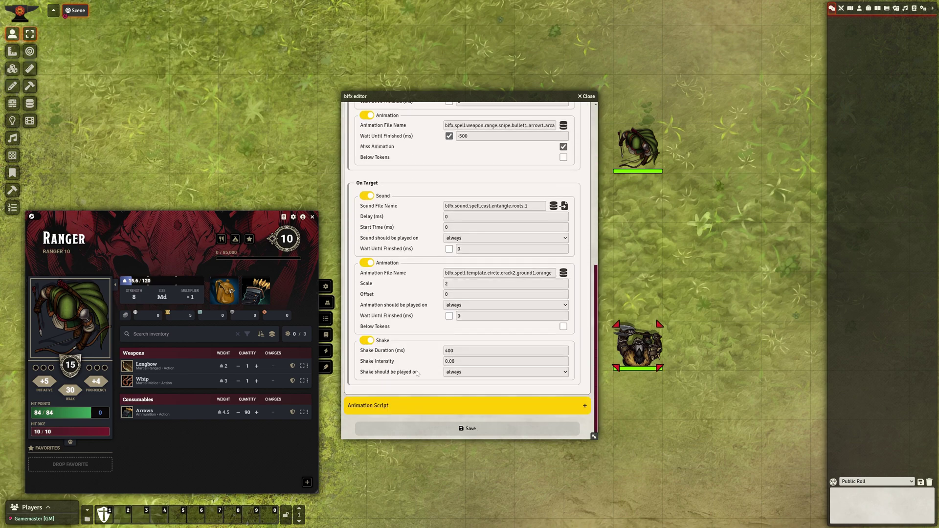
{"action": "scroll", "coordinate": [415, 302], "scroll_direction": "up", "scroll_amount": 2}
{"action": "scroll", "coordinate": [413, 294], "scroll_direction": "down", "scroll_amount": 2}
Save the Longbow animation and roll a Longbow attack against the targeted Orc.
{"action": "left_click", "coordinate": [497, 429]}
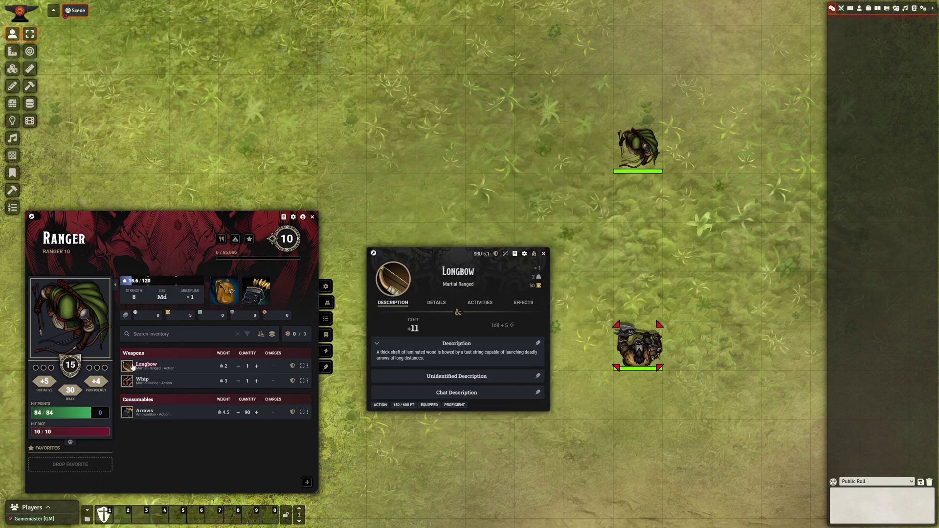
{"action": "left_click", "coordinate": [137, 367]}
{"action": "key", "text": "Return"}
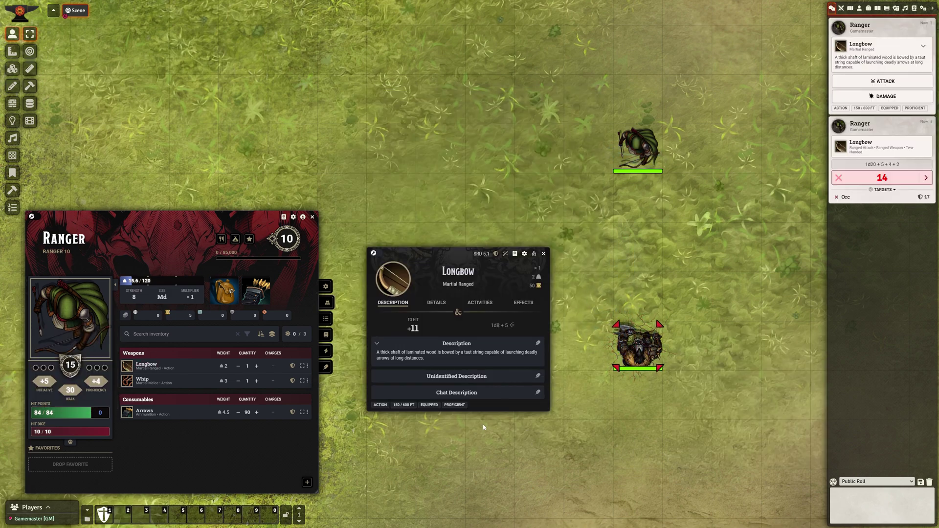
Replace the Longbow's on-target animation with jb2a.liquid.splash_side.red, using scale 3 and offset 1.
{"action": "left_click", "coordinate": [534, 253]}
{"action": "scroll", "coordinate": [378, 250], "scroll_direction": "down", "scroll_amount": 3}
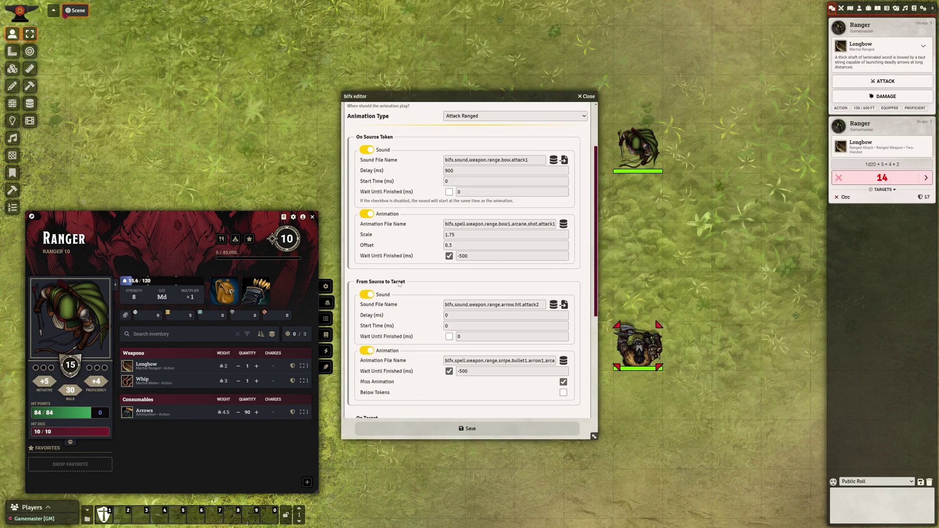
{"action": "scroll", "coordinate": [406, 254], "scroll_direction": "down", "scroll_amount": 4}
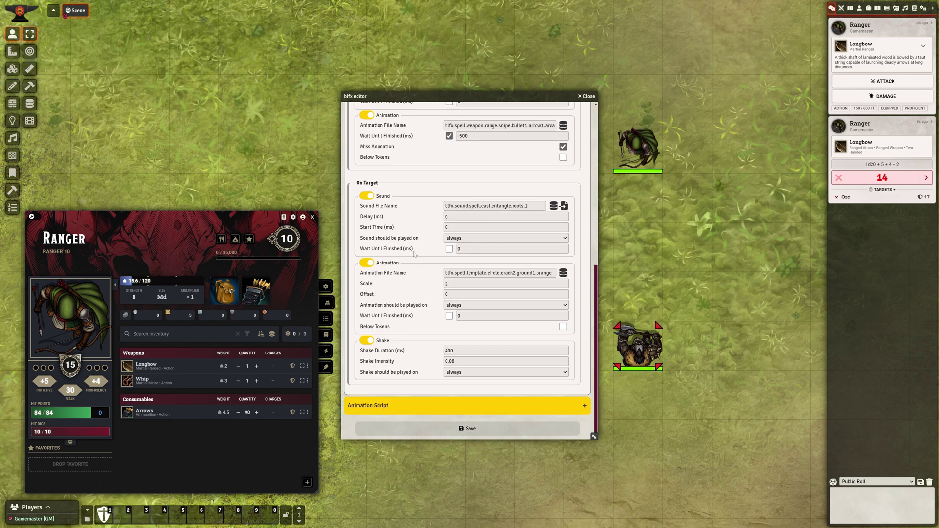
{"action": "left_click", "coordinate": [564, 273]}
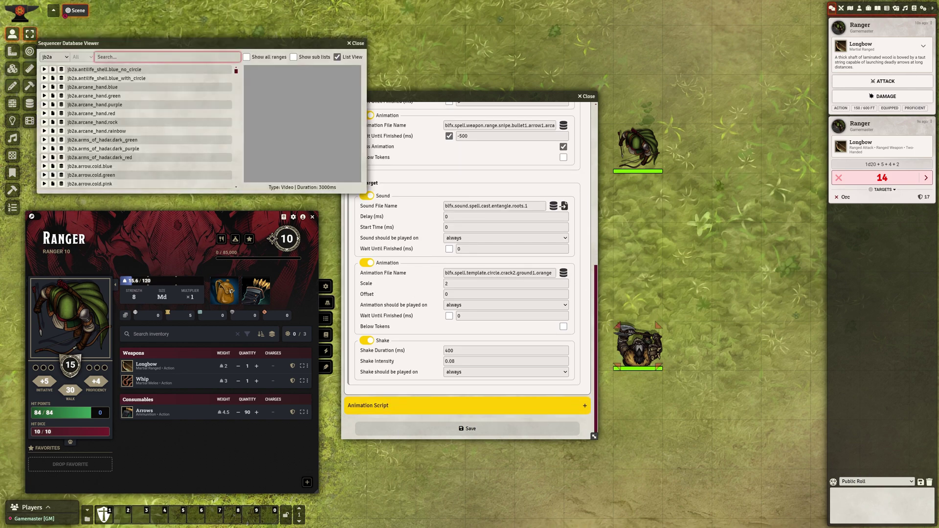
{"action": "type", "text": "splas"}
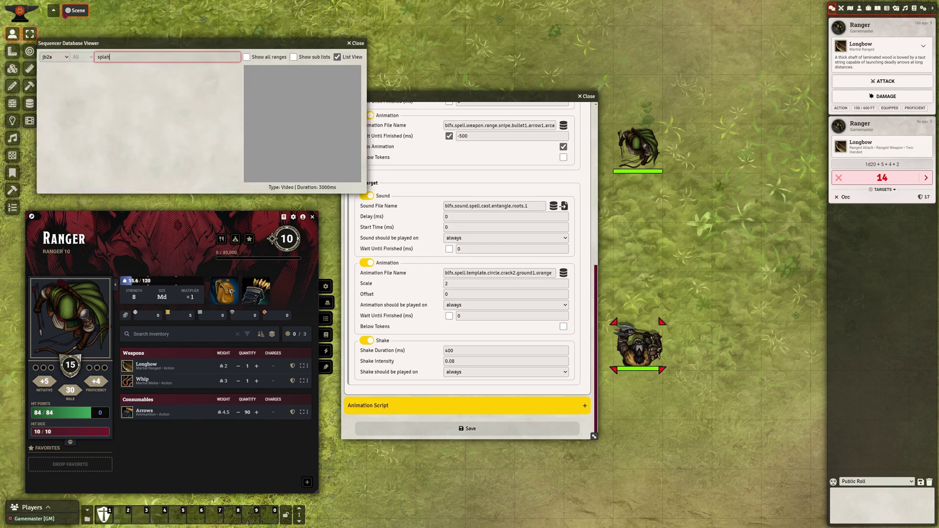
{"action": "type", "text": "h liquid"}
{"action": "scroll", "coordinate": [44, 166], "scroll_direction": "down", "scroll_amount": 1}
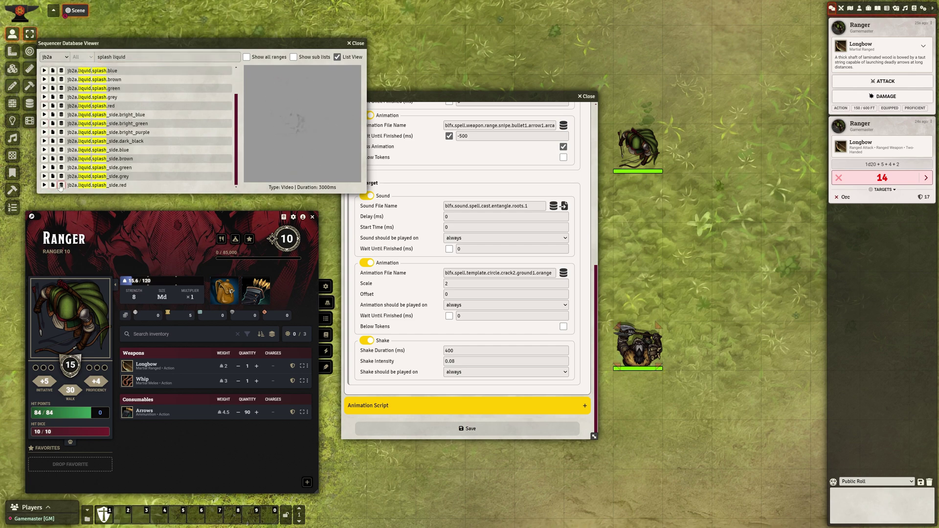
{"action": "left_click", "coordinate": [97, 185]}
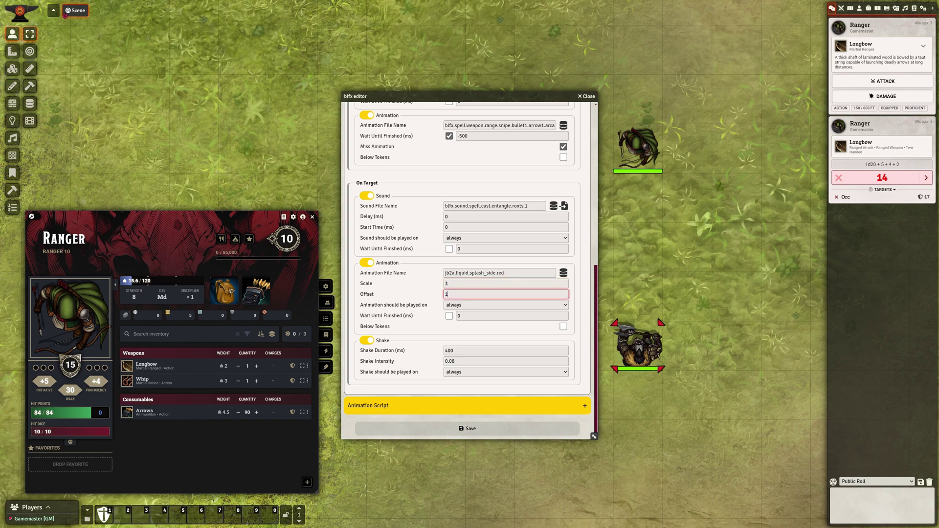
Set the Longbow's on-target animation, sound and shake to play on hit, and save the changes.
{"action": "left_click", "coordinate": [508, 305]}
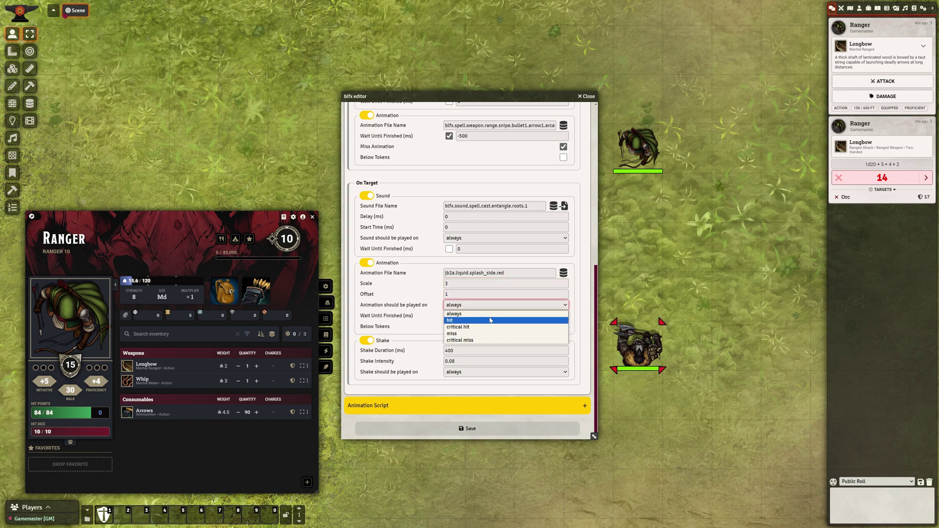
{"action": "left_click", "coordinate": [491, 321]}
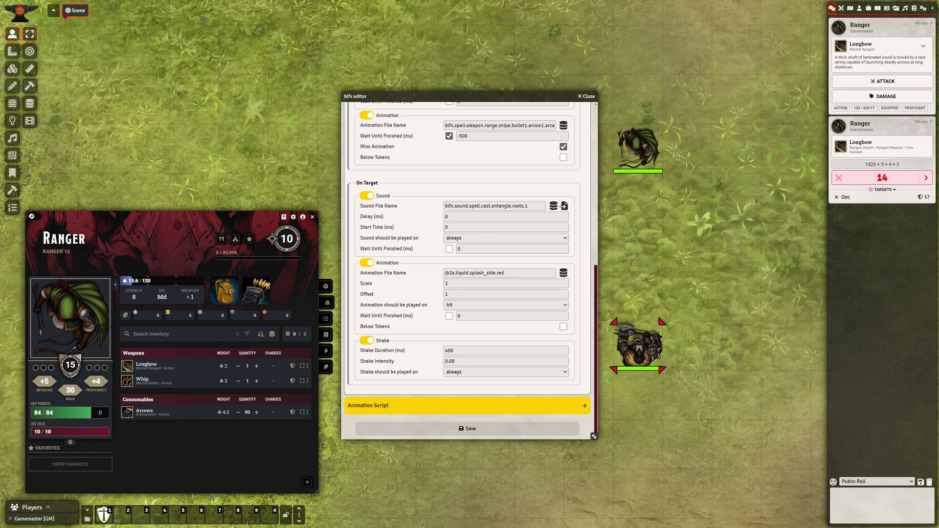
{"action": "left_click", "coordinate": [506, 238]}
{"action": "left_click", "coordinate": [477, 254]}
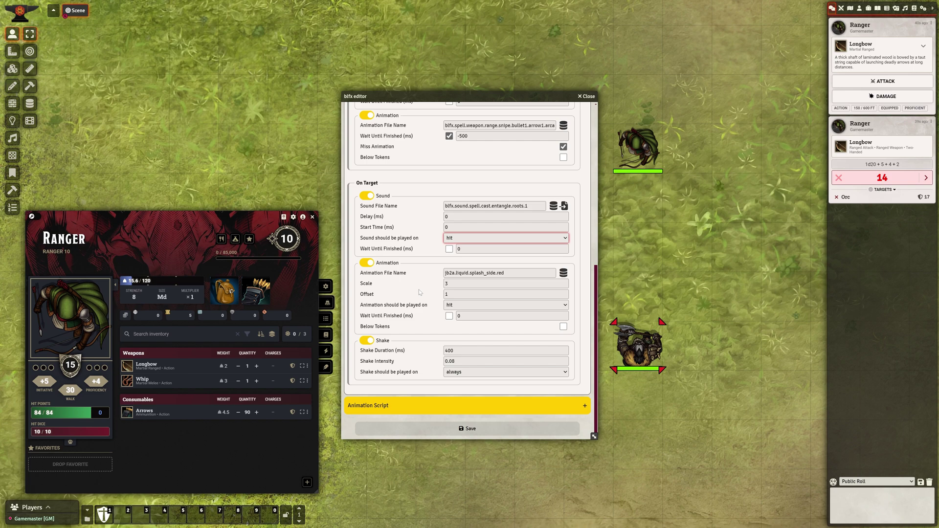
{"action": "left_click", "coordinate": [482, 372]}
{"action": "left_click", "coordinate": [475, 390]}
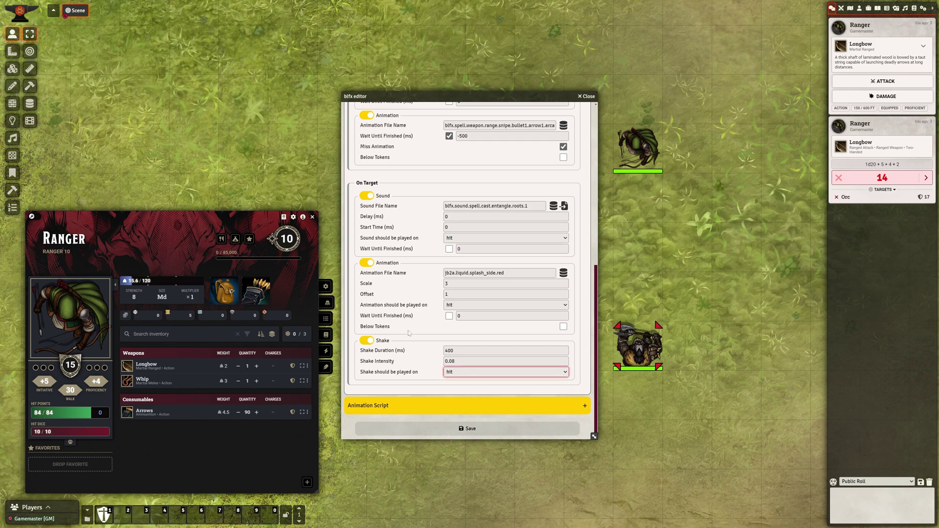
{"action": "left_click", "coordinate": [467, 428]}
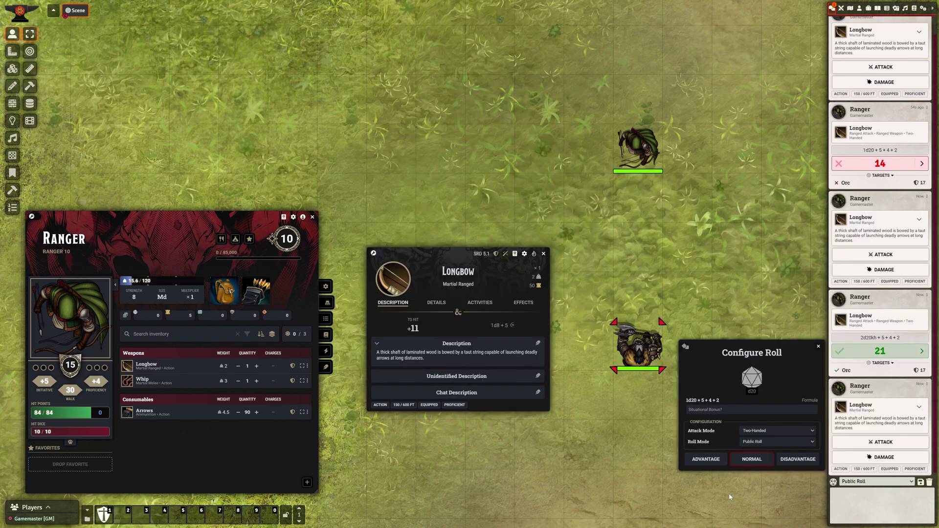
Roll Longbow attacks against the Orc with disadvantage and close the weapon's sheet.
{"action": "left_click", "coordinate": [799, 460]}
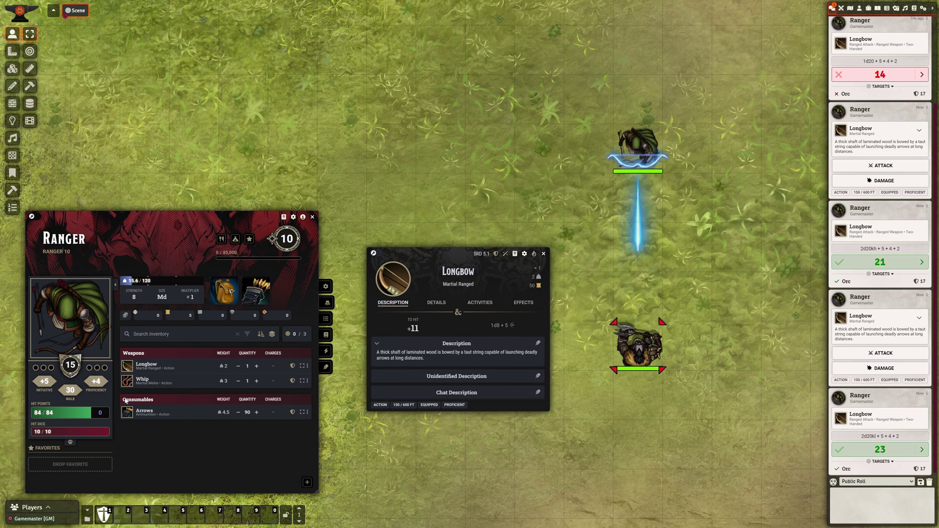
{"action": "left_click", "coordinate": [127, 366]}
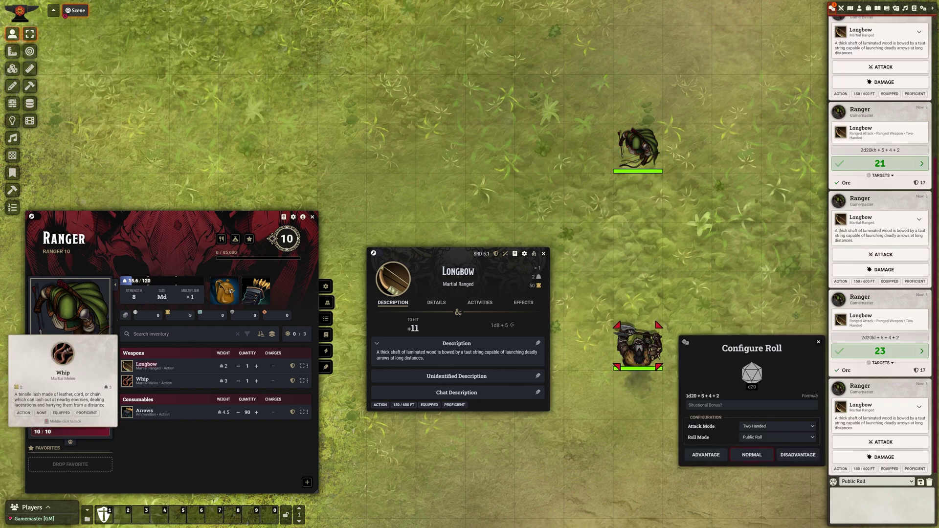
{"action": "left_click", "coordinate": [785, 457]}
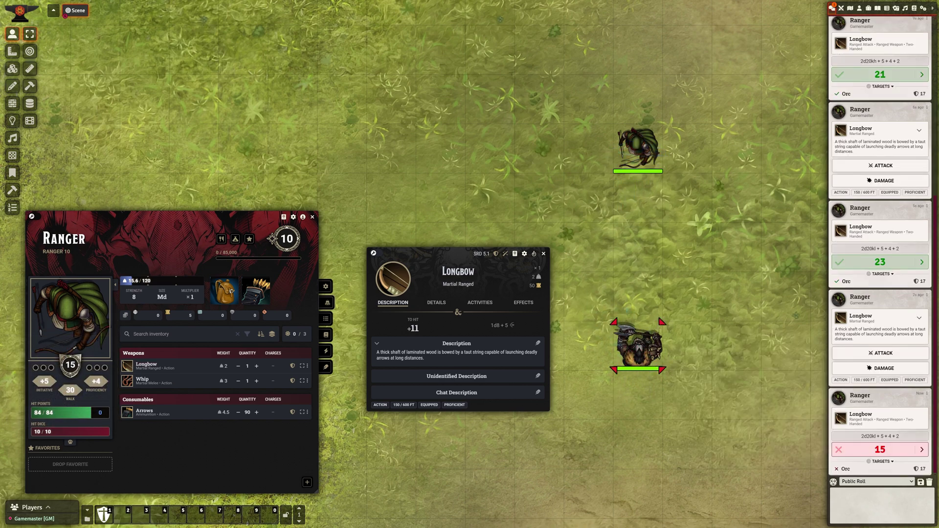
{"action": "left_click", "coordinate": [542, 254]}
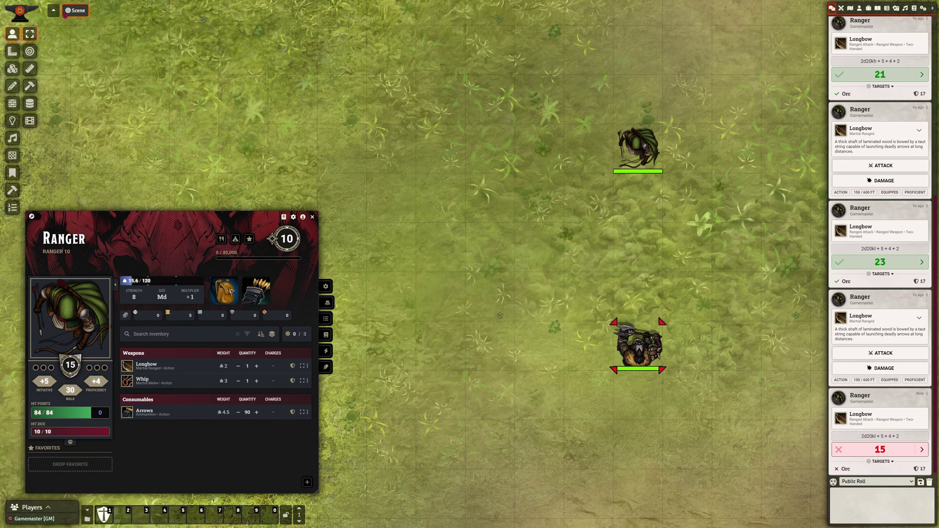
Set the Longbow's on-target shake duration to 1000 ms and shake intensity to 0.20, and save the animation.
{"action": "right_click", "coordinate": [154, 370]}
{"action": "left_click", "coordinate": [171, 378]}
{"action": "left_click", "coordinate": [536, 255]}
{"action": "scroll", "coordinate": [504, 255], "scroll_direction": "down", "scroll_amount": 7}
{"action": "left_click", "coordinate": [505, 305]}
{"action": "left_click", "coordinate": [410, 288]}
{"action": "left_click", "coordinate": [504, 372]}
{"action": "left_click", "coordinate": [460, 361]}
{"action": "key", "text": "BackSpace"}
{"action": "key", "text": "BackSpace"}
{"action": "type", "text": "2a.liquid.splash_side.red"}
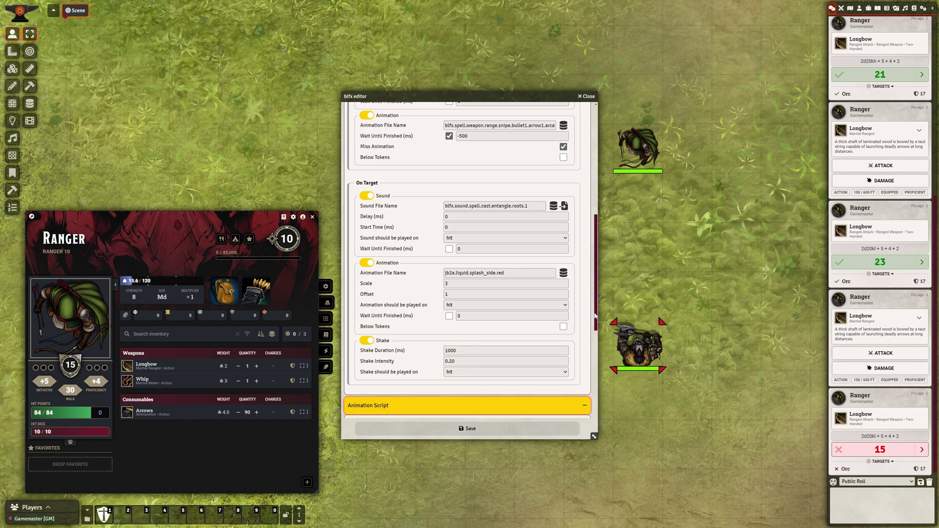
{"action": "left_click", "coordinate": [494, 405]}
{"action": "left_click", "coordinate": [467, 429]}
Close the Longbow sheet and roll a Longbow attack with advantage.
{"action": "left_click", "coordinate": [545, 256]}
{"action": "left_click", "coordinate": [128, 366]}
{"action": "left_click", "coordinate": [712, 457]}
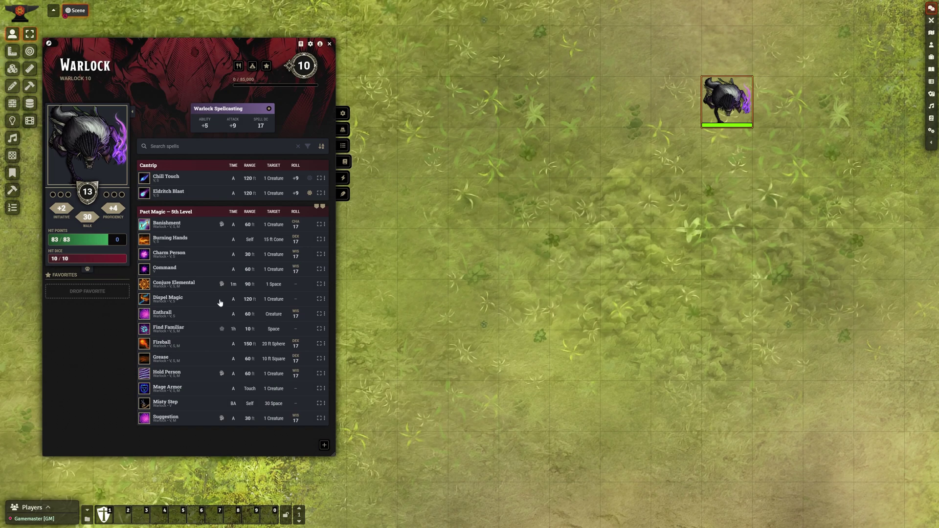
Configure the event and animation type for the Warlock's Conjure Elemental spell and save the animation.
{"action": "right_click", "coordinate": [186, 285]}
{"action": "left_click", "coordinate": [206, 323]}
{"action": "left_click", "coordinate": [514, 158]}
{"action": "left_click", "coordinate": [499, 177]}
{"action": "left_click", "coordinate": [488, 212]}
{"action": "left_click", "coordinate": [489, 196]}
{"action": "left_click", "coordinate": [493, 213]}
{"action": "scroll", "coordinate": [421, 328], "scroll_direction": "down", "scroll_amount": 4}
{"action": "left_click", "coordinate": [467, 428]}
Cast Conjure Elemental, choose Fire Elemental as the creature and place it on the map.
{"action": "left_click", "coordinate": [558, 132]}
{"action": "left_click", "coordinate": [161, 283]}
{"action": "left_click", "coordinate": [533, 279]}
{"action": "left_click", "coordinate": [472, 319]}
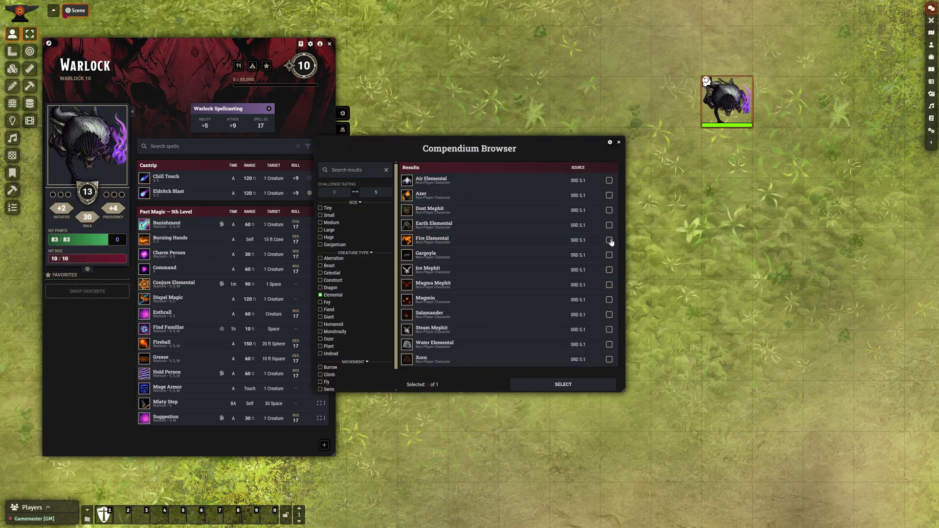
{"action": "left_click", "coordinate": [563, 384]}
{"action": "left_click", "coordinate": [752, 328]}
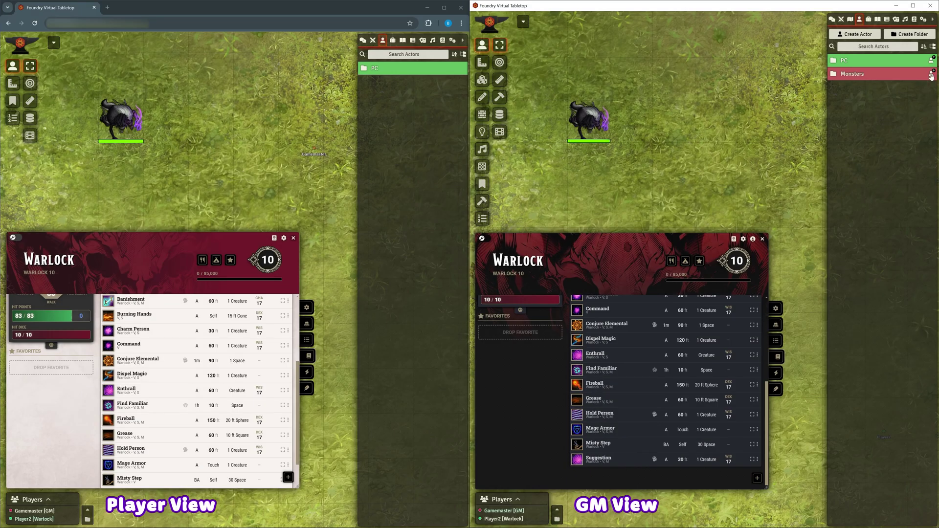
Grant the Player role the Create New Tokens and Create New Actors permissions and save the configuration.
{"action": "left_click", "coordinate": [922, 20]}
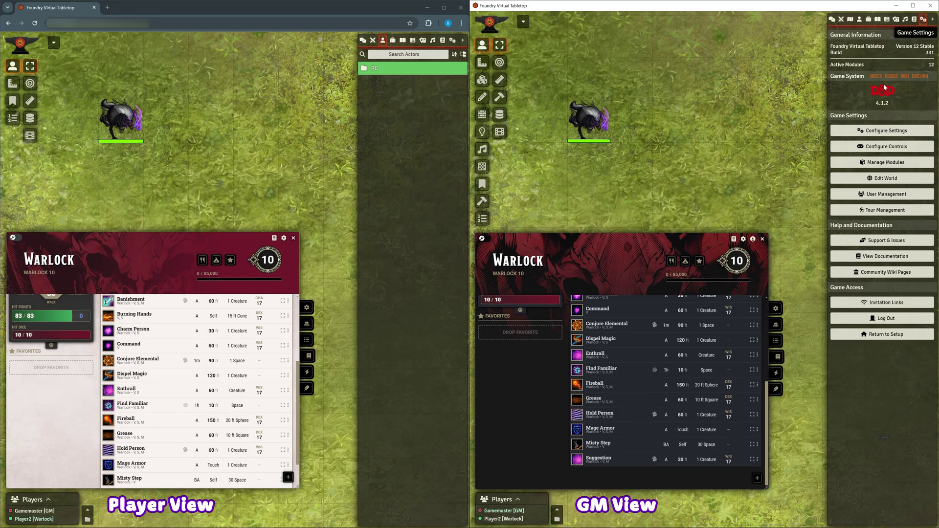
{"action": "left_click", "coordinate": [893, 131]}
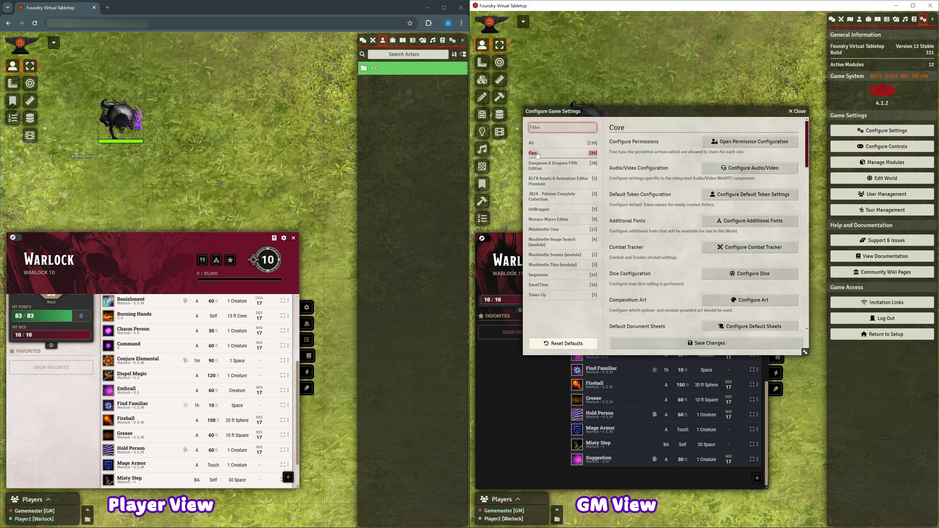
{"action": "left_click", "coordinate": [754, 142]}
{"action": "scroll", "coordinate": [652, 282], "scroll_direction": "down", "scroll_amount": 5}
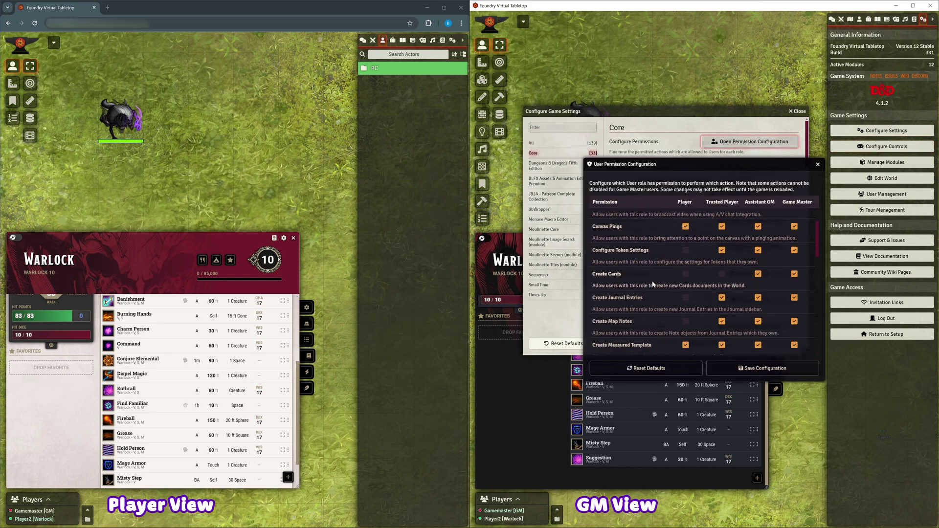
{"action": "scroll", "coordinate": [655, 285], "scroll_direction": "down", "scroll_amount": 3}
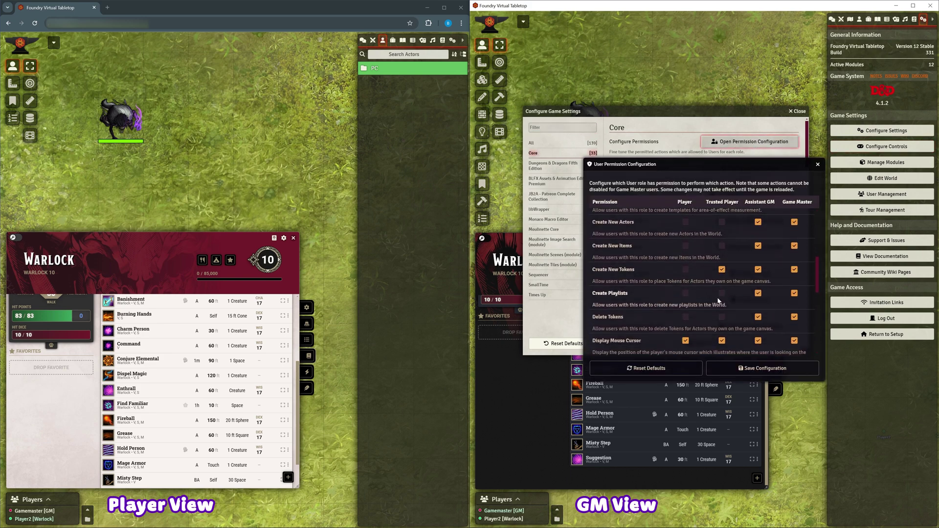
{"action": "left_click", "coordinate": [686, 270]}
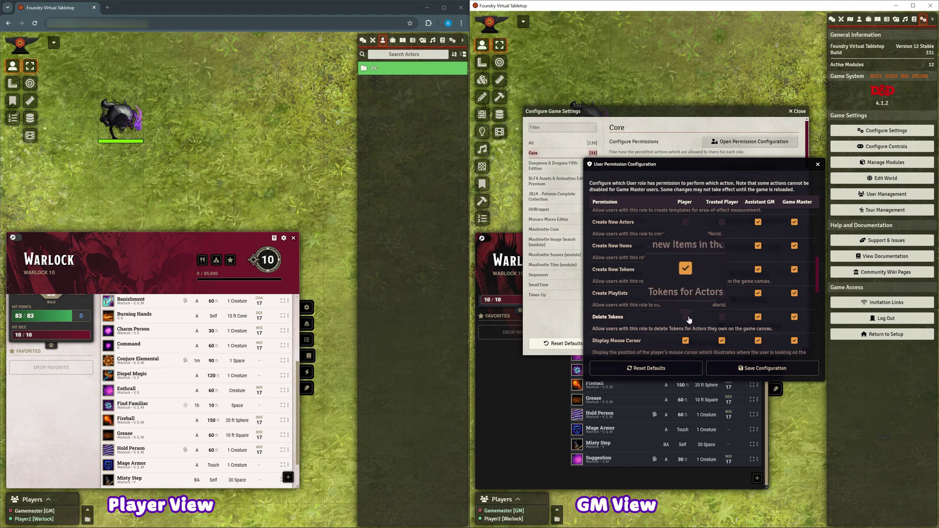
{"action": "left_click", "coordinate": [685, 223]}
{"action": "left_click", "coordinate": [762, 368]}
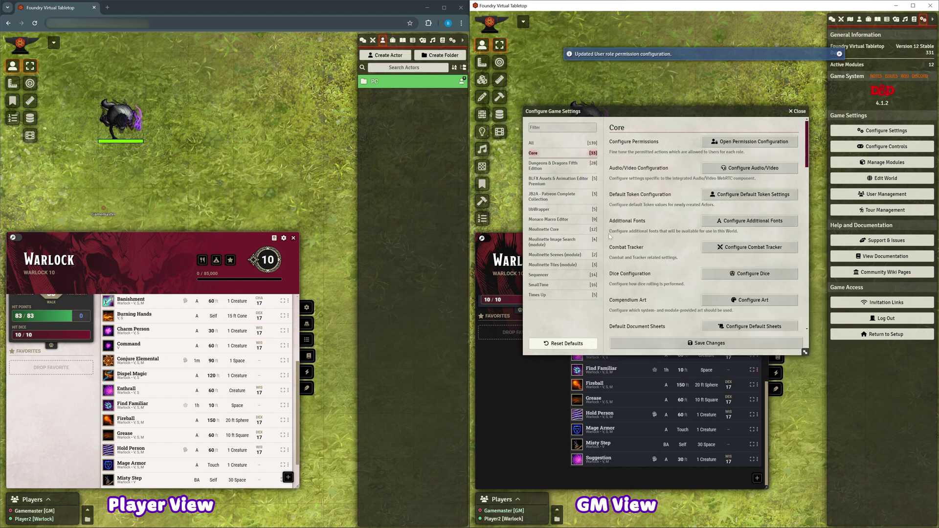
Enable Allow Summoning in the Dungeons & Dragons Fifth Edition settings, save the changes and show the actors directory.
{"action": "left_click", "coordinate": [547, 172]}
{"action": "scroll", "coordinate": [659, 236], "scroll_direction": "down", "scroll_amount": 6}
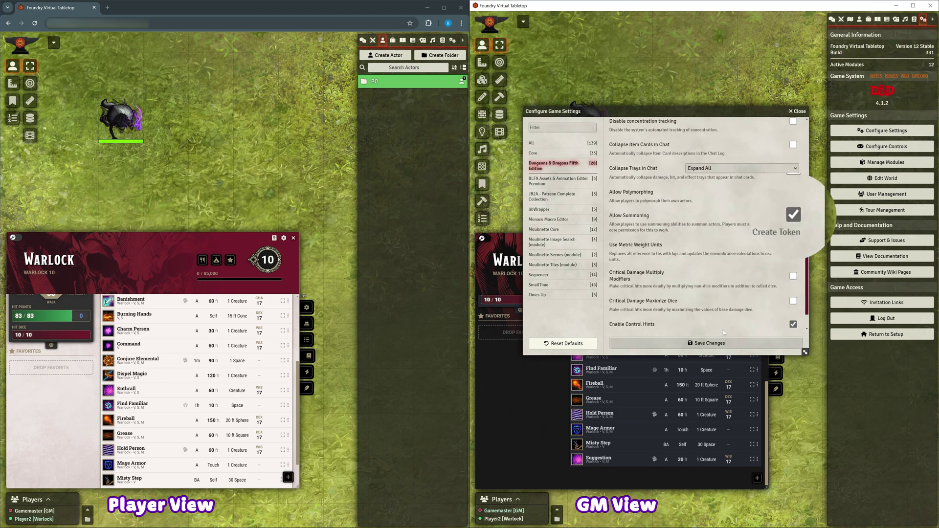
{"action": "left_click", "coordinate": [707, 343]}
{"action": "left_click", "coordinate": [858, 20]}
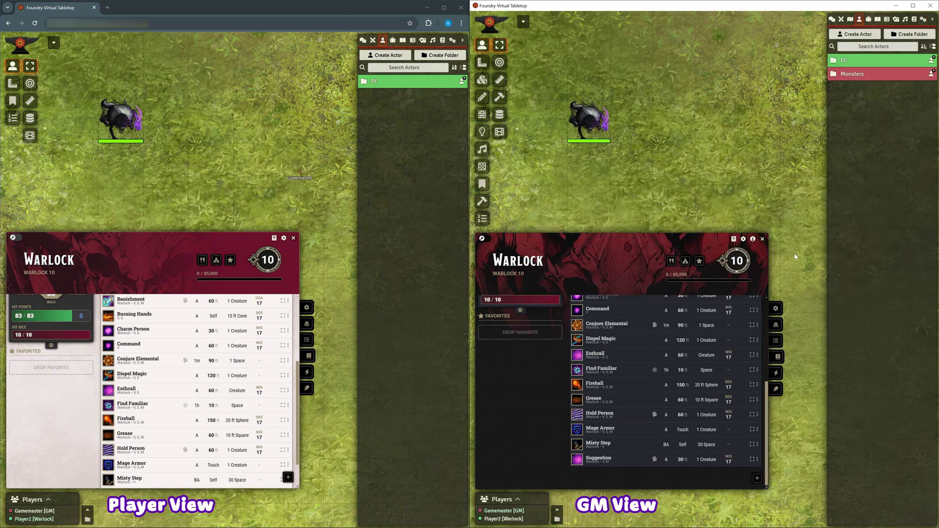
Cast Conjure Elemental from the player's Warlock sheet with Place Summons enabled and place the Fire Elemental beside the Warlock.
{"action": "left_click", "coordinate": [130, 123]}
{"action": "left_click", "coordinate": [108, 361]}
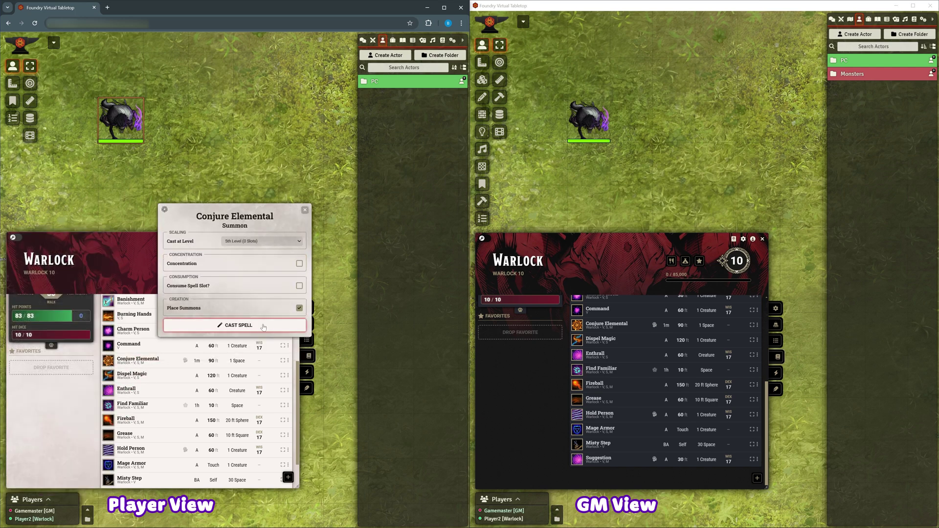
{"action": "left_click", "coordinate": [238, 325]}
{"action": "left_click", "coordinate": [314, 401]}
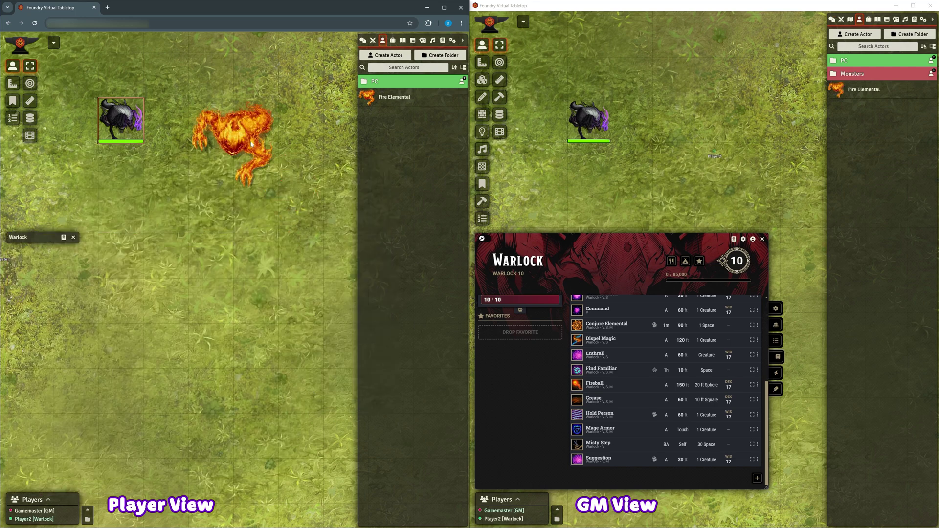
{"action": "left_click", "coordinate": [268, 155]}
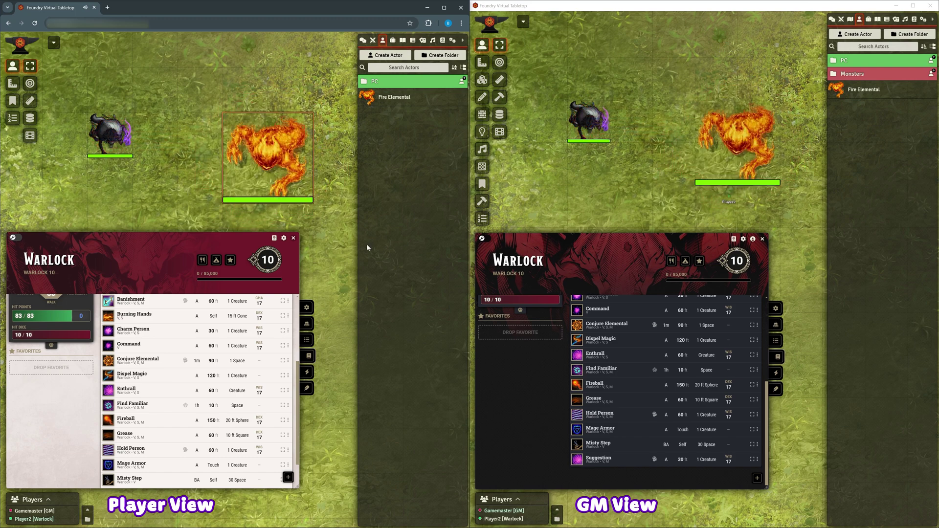
{"action": "left_click", "coordinate": [462, 81]}
{"action": "left_click", "coordinate": [329, 82]}
{"action": "left_click", "coordinate": [338, 83]}
{"action": "left_click", "coordinate": [368, 40]}
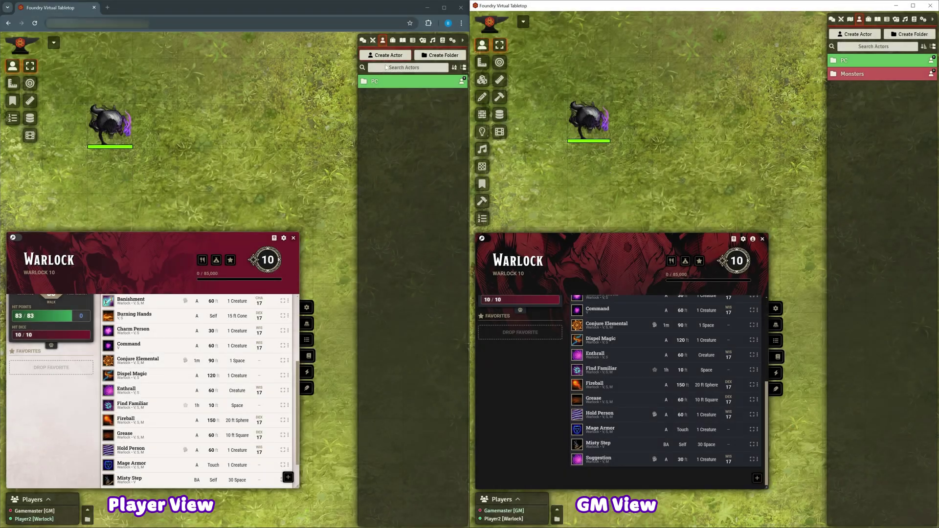
Revoke the Create New Actors permission from the Player role and save the permission configuration.
{"action": "left_click", "coordinate": [924, 20]}
{"action": "left_click", "coordinate": [886, 131]}
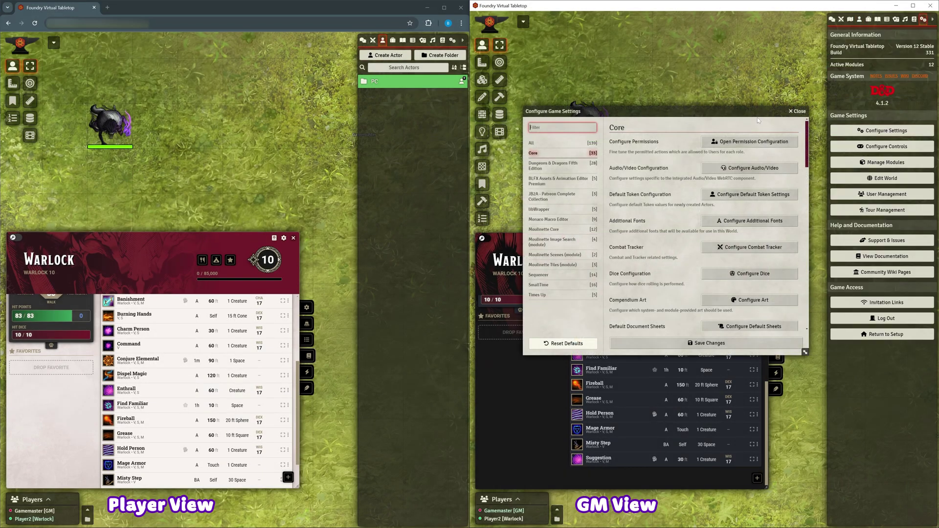
{"action": "left_click", "coordinate": [734, 143]}
{"action": "scroll", "coordinate": [678, 283], "scroll_direction": "down", "scroll_amount": 5}
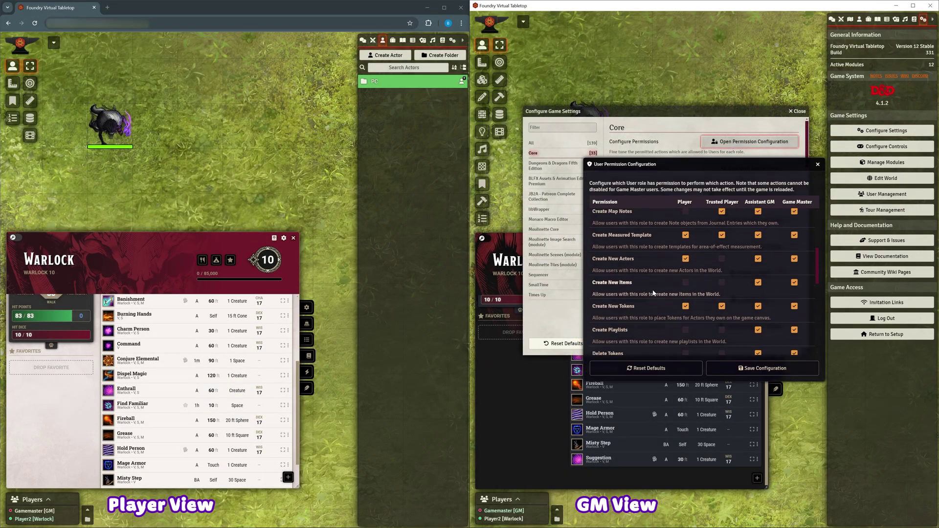
{"action": "scroll", "coordinate": [685, 228], "scroll_direction": "up", "scroll_amount": 1}
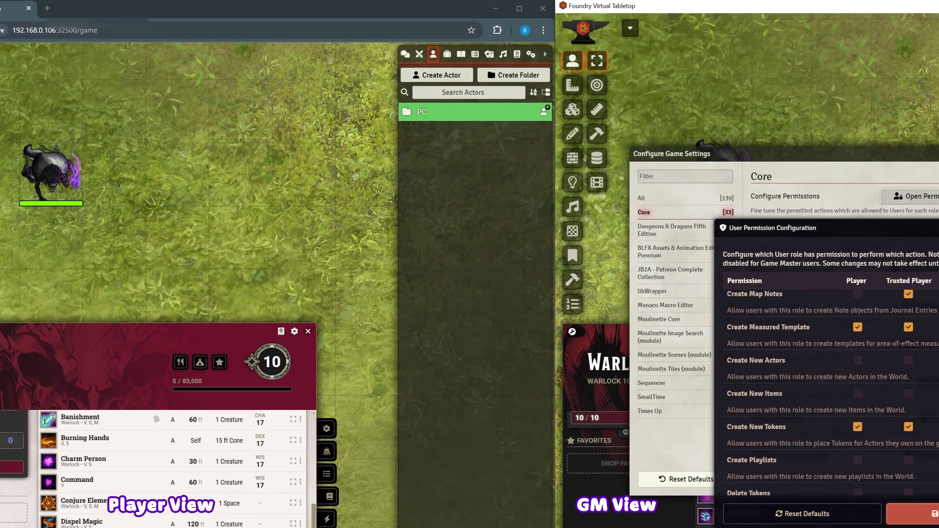
{"action": "left_click", "coordinate": [786, 377]}
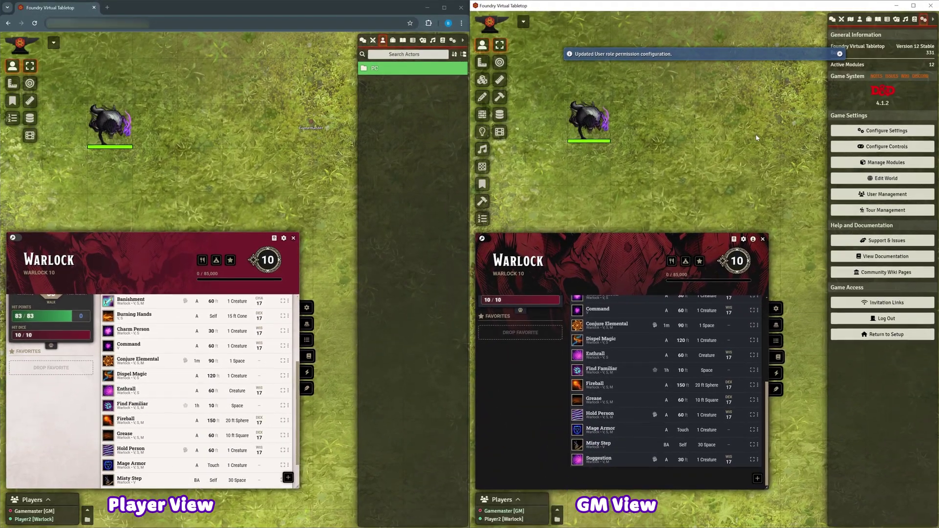
Import the Ape from the Beast folder of the Monsters (SRD) compendium and close its sheet.
{"action": "left_click", "coordinate": [914, 20]}
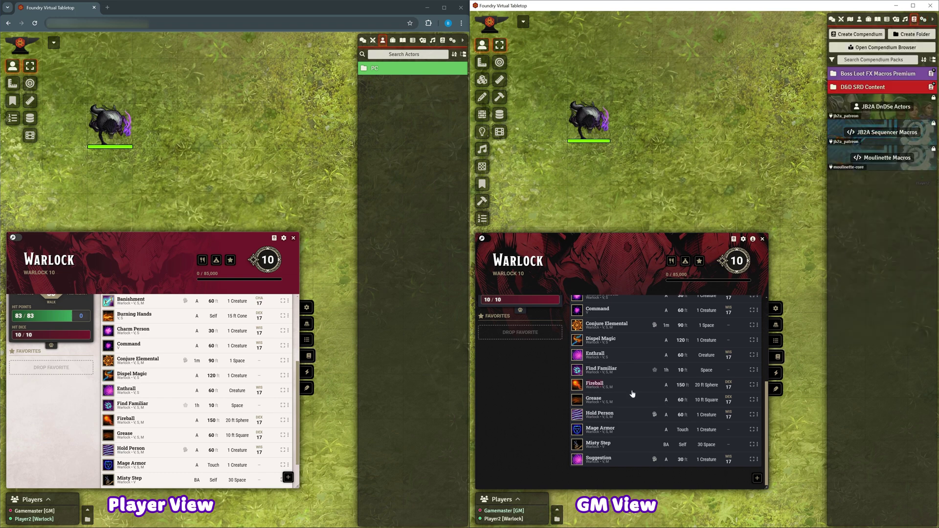
{"action": "left_click", "coordinate": [861, 127]}
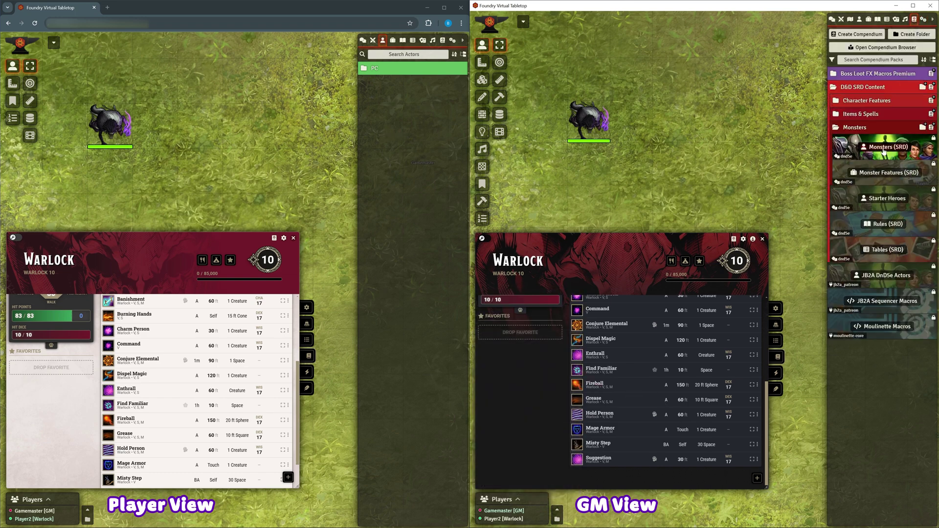
{"action": "left_click", "coordinate": [881, 149]}
{"action": "left_click", "coordinate": [554, 113]}
{"action": "right_click", "coordinate": [547, 130]}
{"action": "left_click", "coordinate": [553, 143]}
{"action": "left_click", "coordinate": [826, 149]}
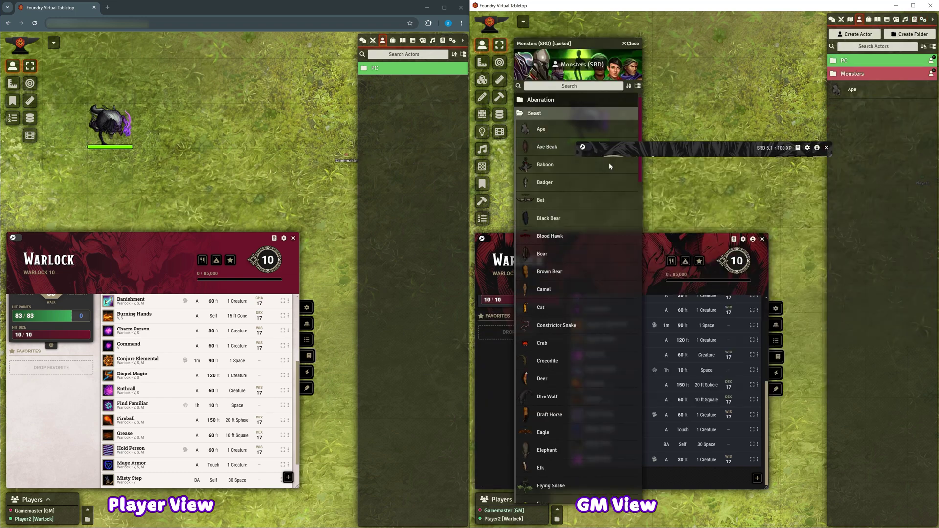
Import the Brown Bear and Camel from the Monsters (SRD) compendium, then close their sheets and the compendium.
{"action": "right_click", "coordinate": [555, 271]}
{"action": "left_click", "coordinate": [552, 286]}
{"action": "left_click", "coordinate": [826, 149]}
{"action": "right_click", "coordinate": [566, 293]}
{"action": "left_click", "coordinate": [557, 305]}
{"action": "left_click", "coordinate": [827, 150]}
{"action": "left_click", "coordinate": [631, 44]}
Create a blue actor folder named Beasts and move the Ape, Brown Bear and Camel into it.
{"action": "left_click", "coordinate": [914, 34]}
{"action": "left_click", "coordinate": [814, 64]}
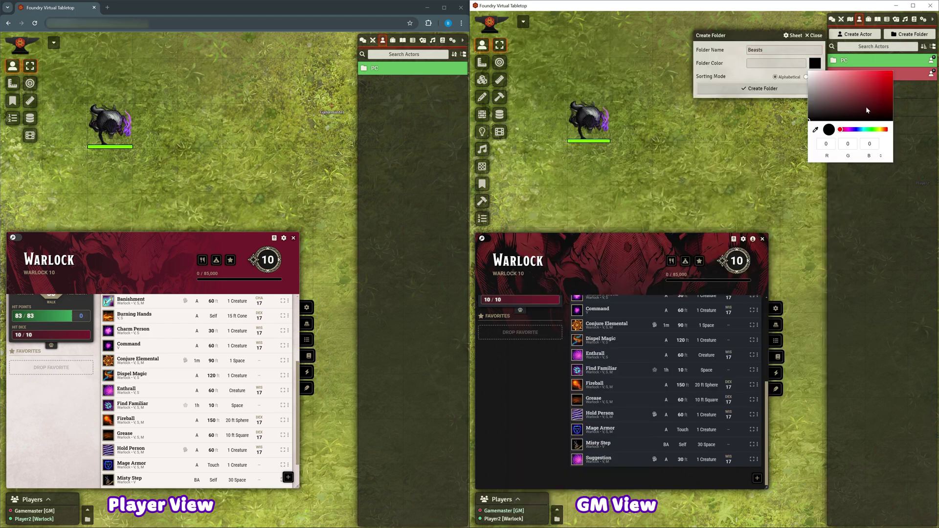
{"action": "left_click", "coordinate": [861, 130]}
{"action": "left_click", "coordinate": [863, 80]}
{"action": "left_click", "coordinate": [758, 88]}
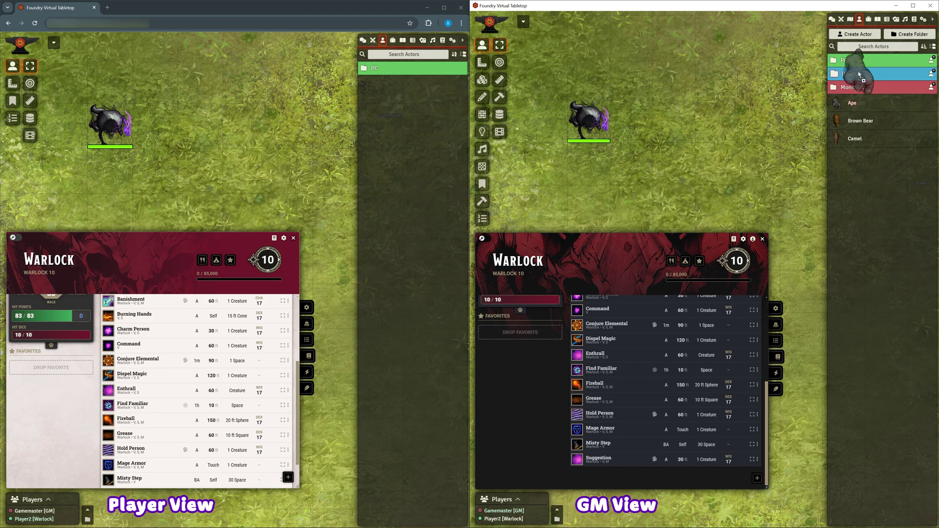
{"action": "left_click_drag", "start_coordinate": [858, 74], "coordinate": [862, 74]}
{"action": "left_click", "coordinate": [864, 74]}
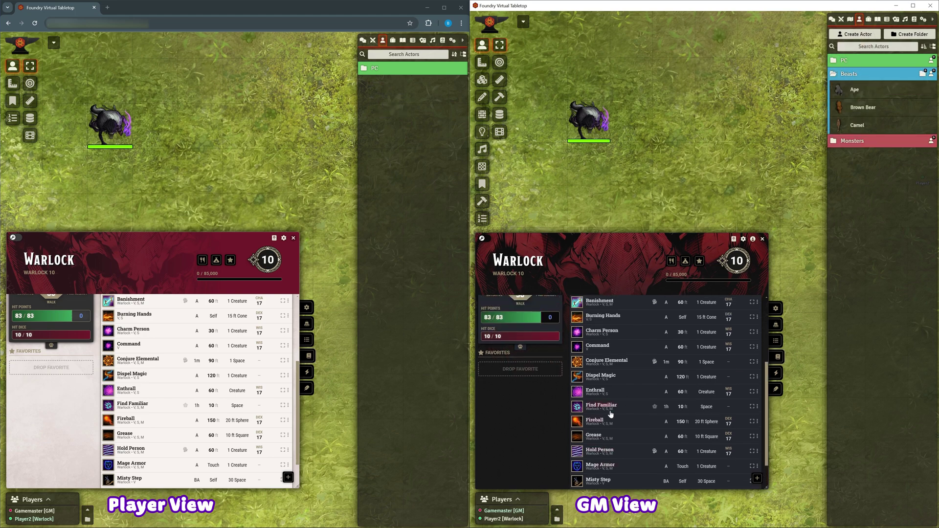
Edit the Summon activity of the Warlock's Find Familiar spell and delete all of its existing summons profiles.
{"action": "right_click", "coordinate": [612, 376]}
{"action": "left_click", "coordinate": [639, 378]}
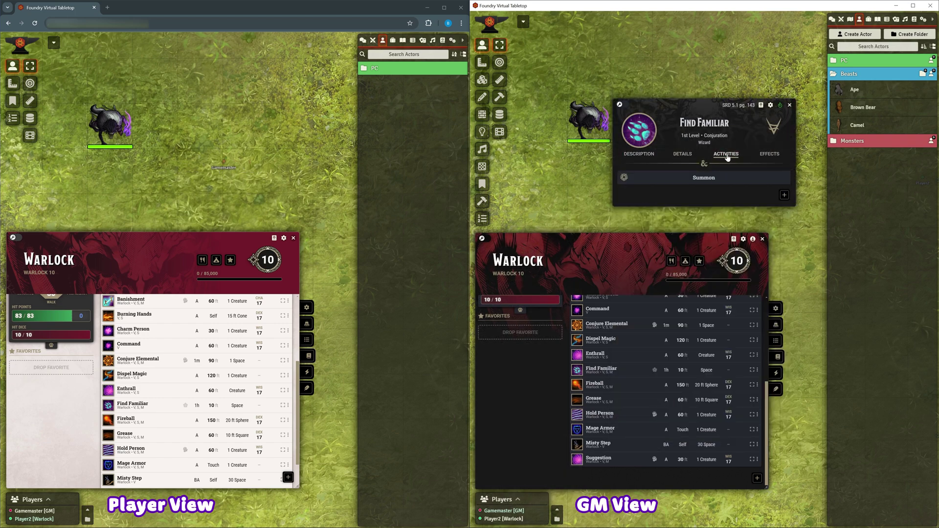
{"action": "left_click", "coordinate": [705, 179]}
{"action": "left_click_drag", "start_coordinate": [688, 57], "coordinate": [672, 56]}
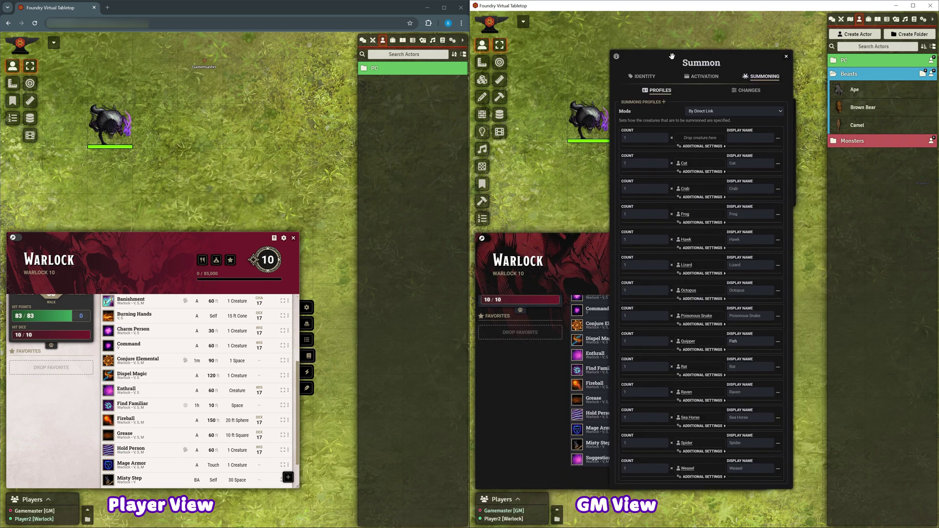
{"action": "left_click", "coordinate": [780, 140]}
{"action": "left_click", "coordinate": [780, 140]}
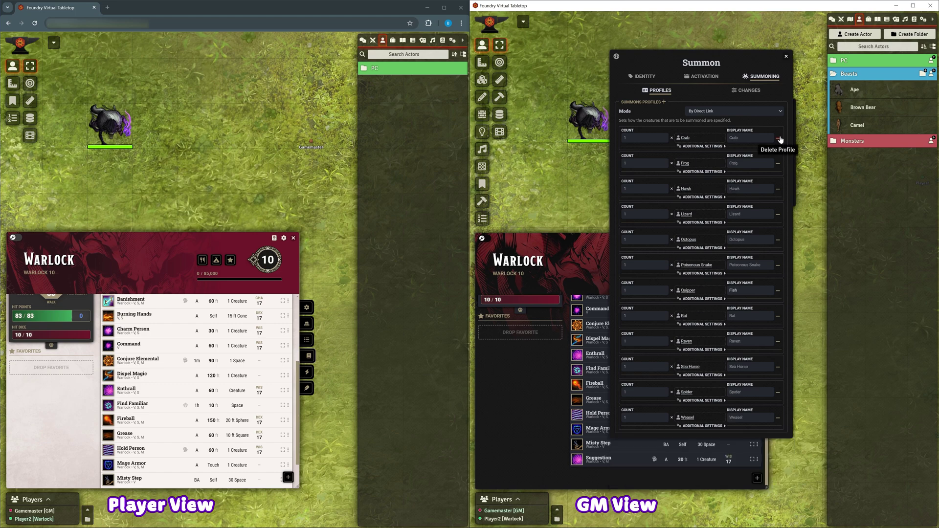
{"action": "double_click", "coordinate": [780, 140]}
{"action": "double_click", "coordinate": [781, 140]}
{"action": "double_click", "coordinate": [780, 140]}
{"action": "left_click", "coordinate": [780, 140]}
{"action": "double_click", "coordinate": [780, 140]}
{"action": "double_click", "coordinate": [780, 139]}
{"action": "left_click", "coordinate": [780, 139]}
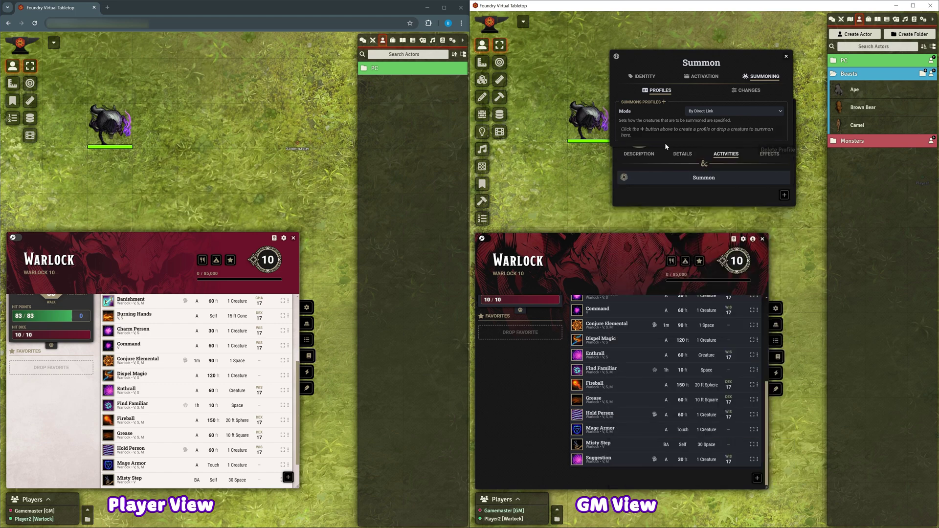
Add summons profiles linked to the Ape, Brown Bear and Camel actors, then close the Summon activity and spell sheet.
{"action": "left_click", "coordinate": [665, 102]}
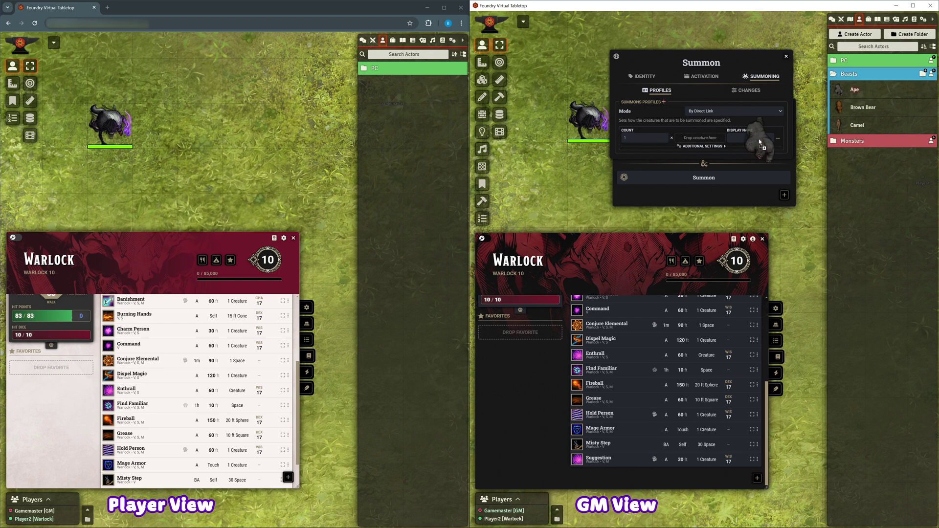
{"action": "left_click", "coordinate": [663, 102]}
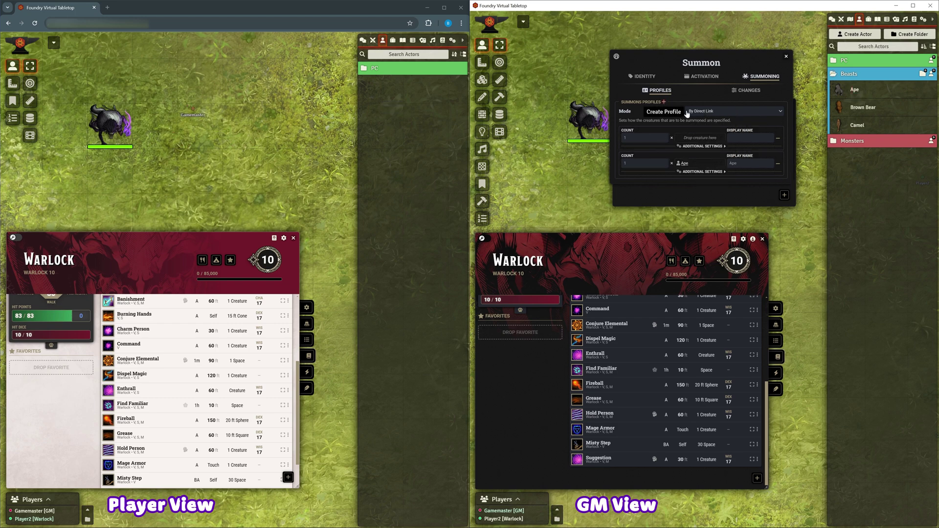
{"action": "left_click_drag", "start_coordinate": [855, 112], "coordinate": [698, 135]}
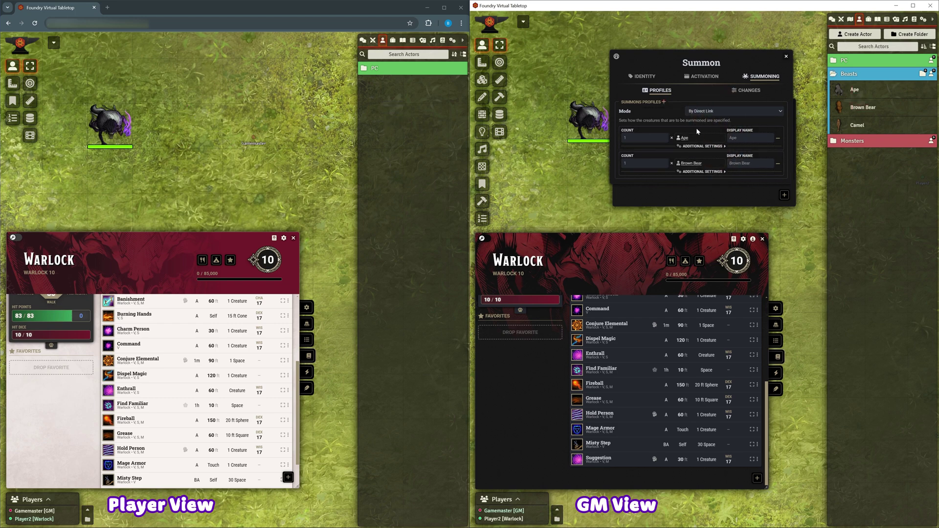
{"action": "left_click", "coordinate": [665, 102]}
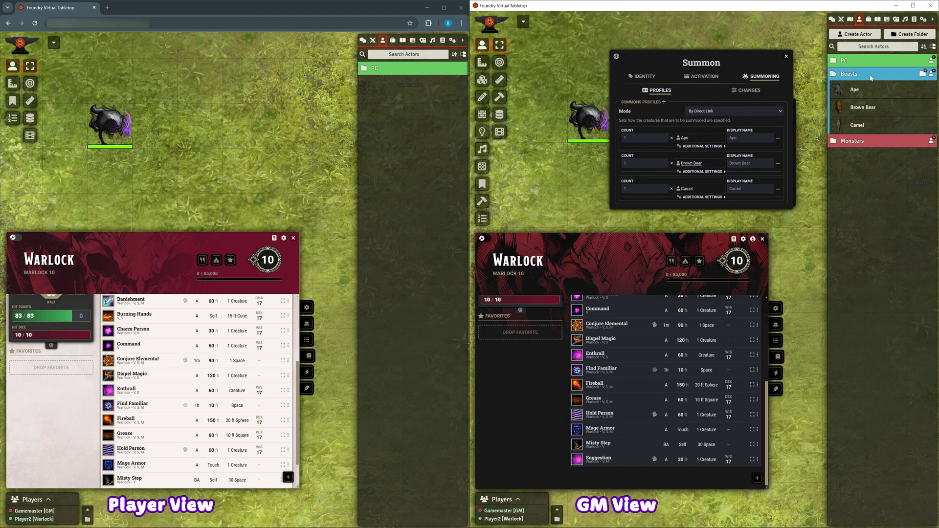
{"action": "right_click", "coordinate": [871, 77]}
{"action": "left_click", "coordinate": [786, 59]}
{"action": "left_click", "coordinate": [788, 59]}
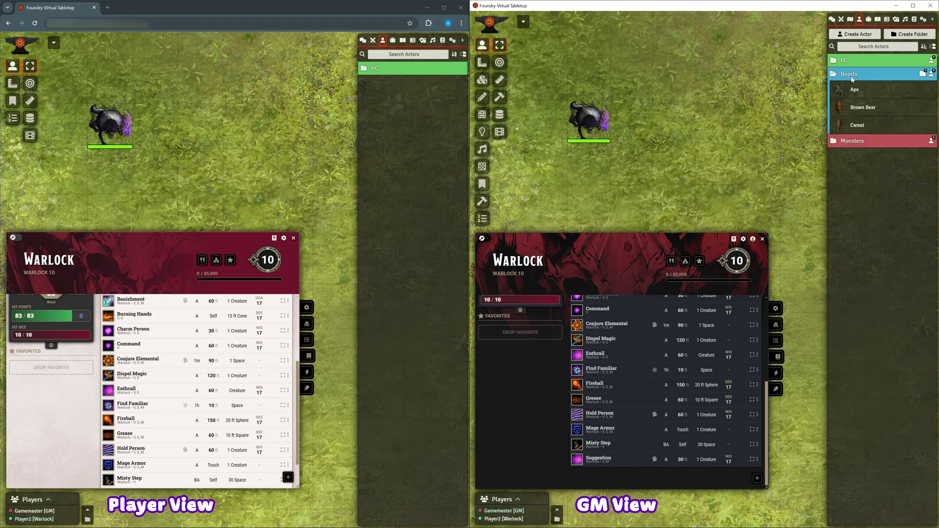
Change the Beasts folder's ownership to give players access, save it and check the folder in the player's actors directory.
{"action": "left_click", "coordinate": [861, 134]}
{"action": "left_click", "coordinate": [726, 291]}
{"action": "left_click", "coordinate": [709, 330]}
{"action": "left_click", "coordinate": [707, 303]}
{"action": "left_click", "coordinate": [404, 70]}
{"action": "left_click", "coordinate": [399, 69]}
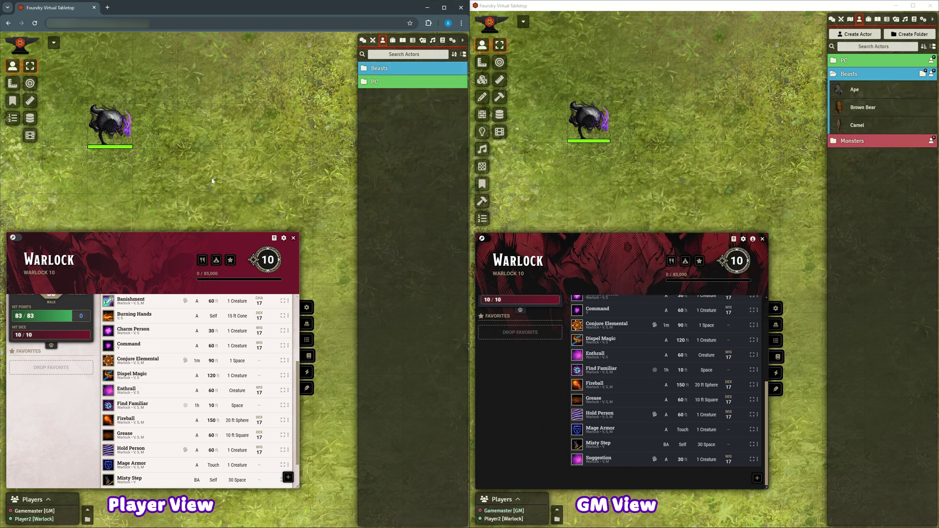
Cast Find Familiar without consuming a spell slot, choose Camel as the summons profile and place it on the map.
{"action": "left_click", "coordinate": [111, 406]}
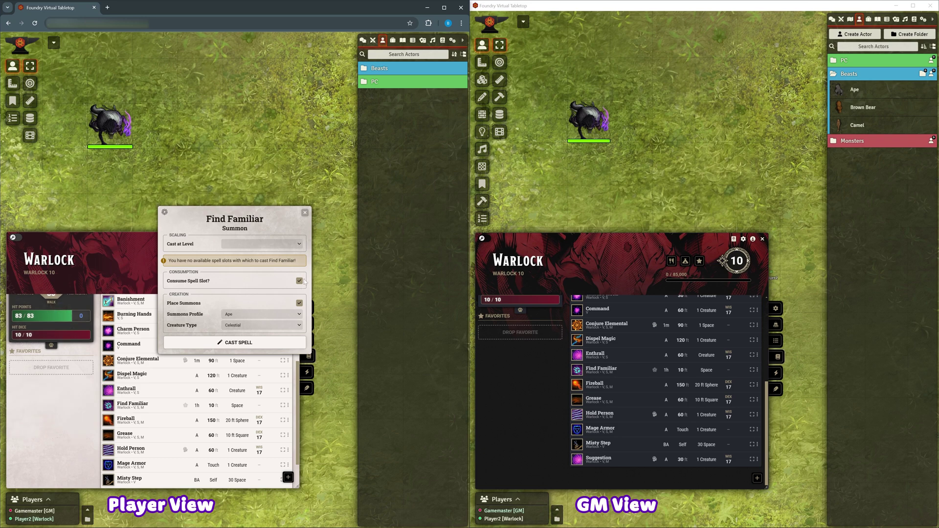
{"action": "left_click", "coordinate": [300, 281]}
{"action": "left_click", "coordinate": [262, 299]}
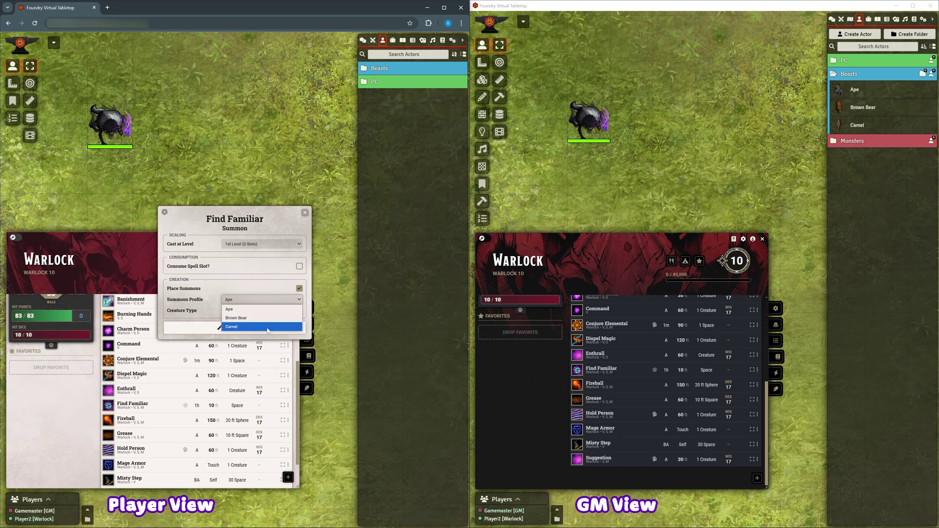
{"action": "left_click", "coordinate": [241, 323]}
{"action": "left_click", "coordinate": [241, 330]}
{"action": "left_click", "coordinate": [263, 142]}
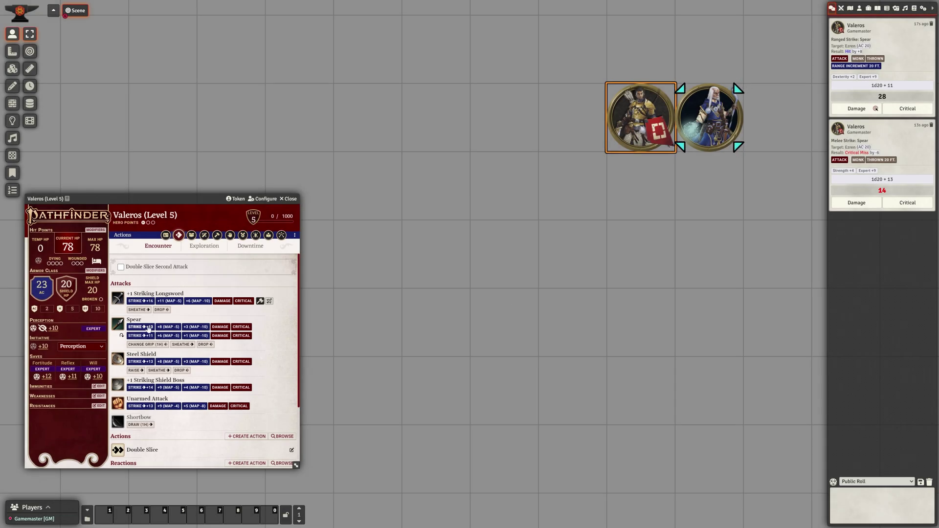
Roll Valeros's melee Spear strike against Ezren and move the Valeros token three squares away from the target.
{"action": "left_click", "coordinate": [148, 327]}
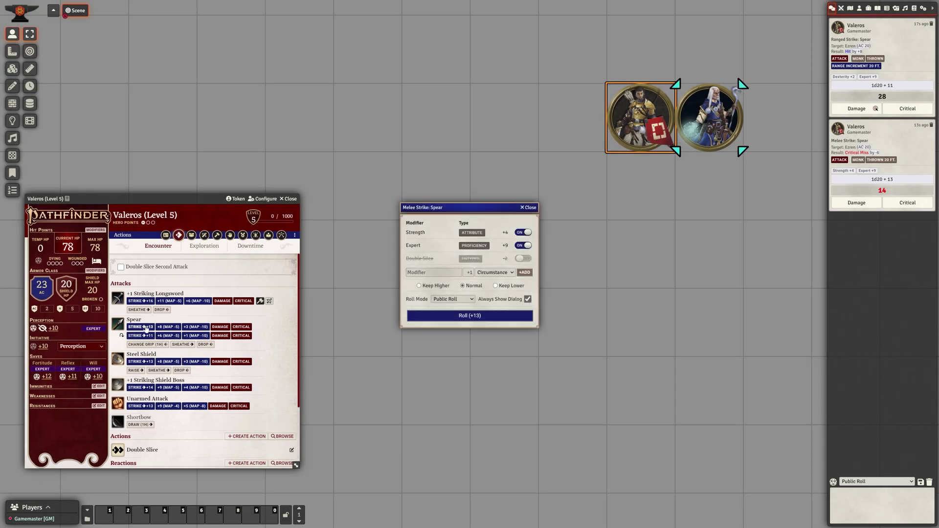
{"action": "left_click", "coordinate": [472, 317]}
{"action": "left_click_drag", "start_coordinate": [666, 124], "coordinate": [530, 124]}
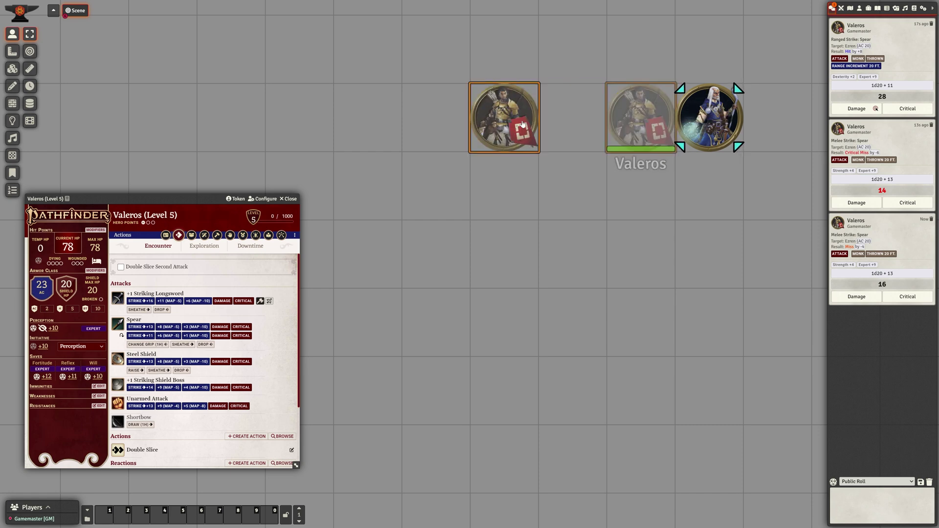
{"action": "left_click_drag", "start_coordinate": [471, 126], "coordinate": [460, 127]}
Roll Valeros's ranged Spear strike against the distant Ezren token twice.
{"action": "left_click", "coordinate": [142, 336]}
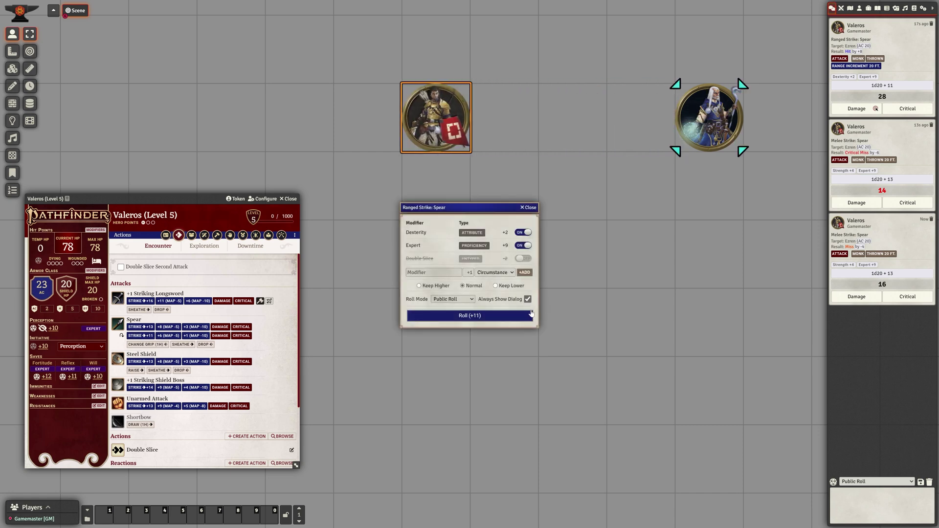
{"action": "left_click", "coordinate": [510, 316]}
{"action": "left_click", "coordinate": [142, 336]}
{"action": "left_click", "coordinate": [489, 316]}
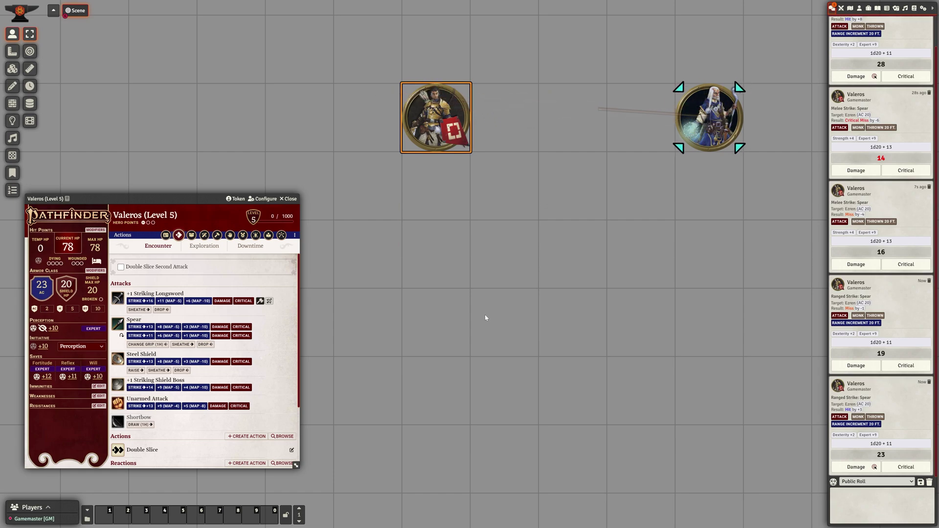